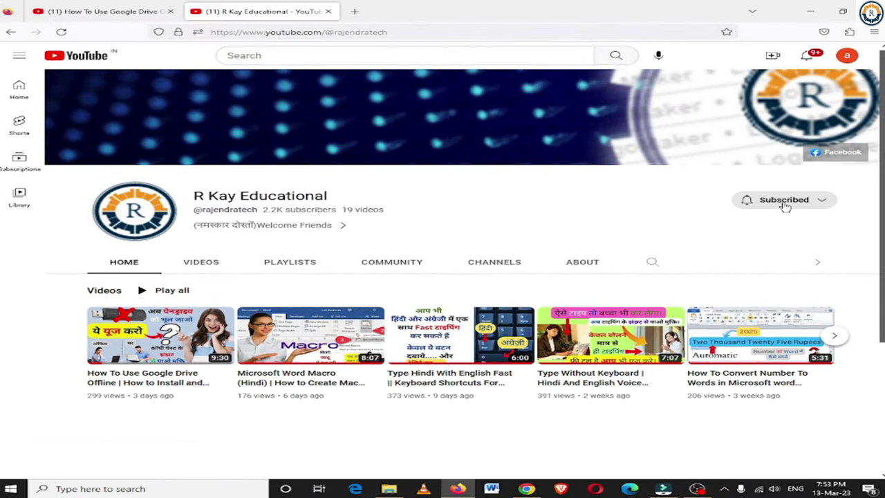
Set notifications for the R Kay Educational channel subscription to All.
left_click(750, 204)
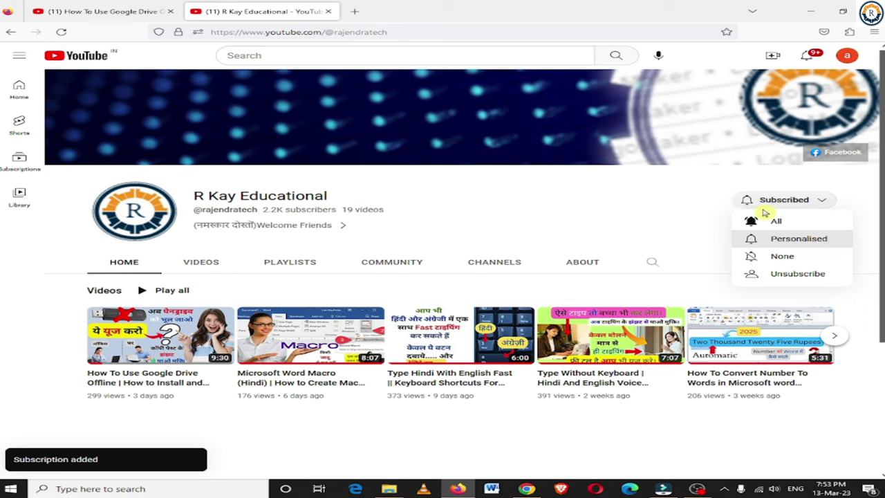
left_click(770, 222)
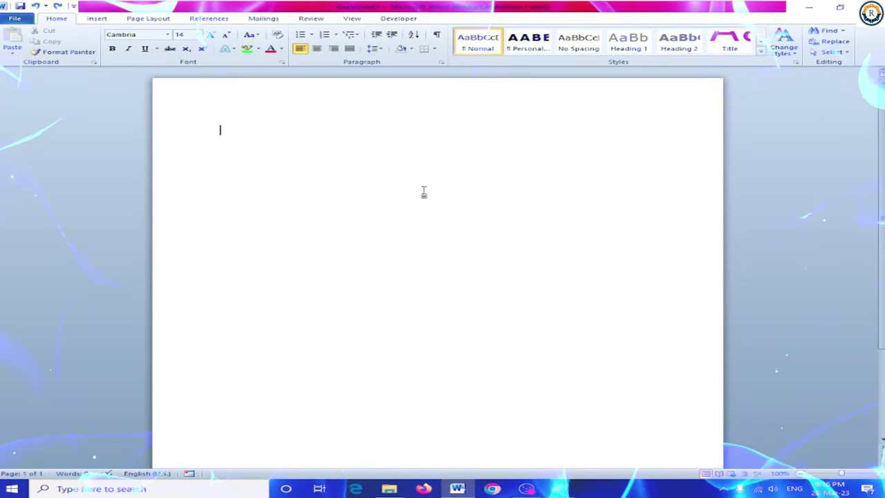
Generate sample text with =rand() and delete all but the first paragraph.
type("=rand")
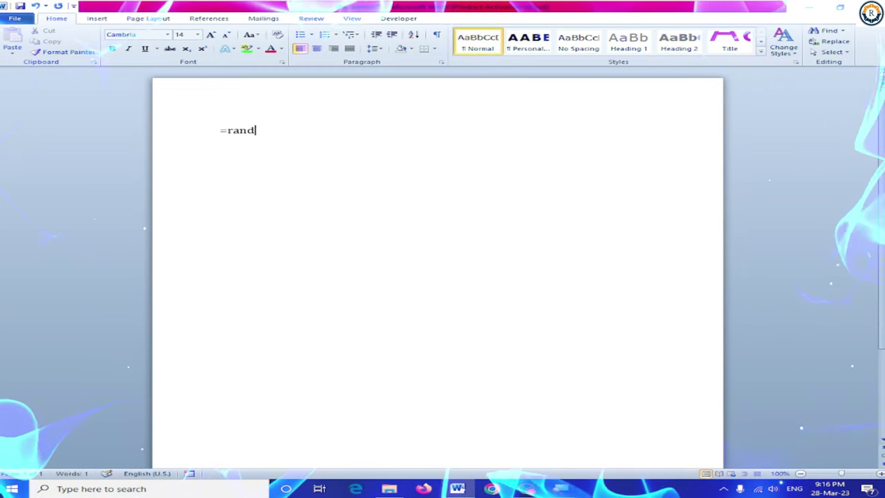
type("()")
key("Return")
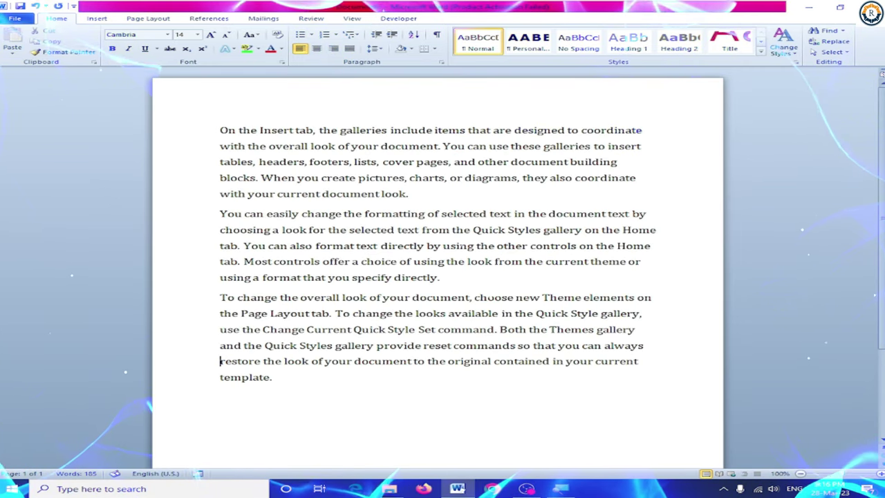
key("shift+Down")
key("shift+Down")
key("shift+Down")
key("shift+Down")
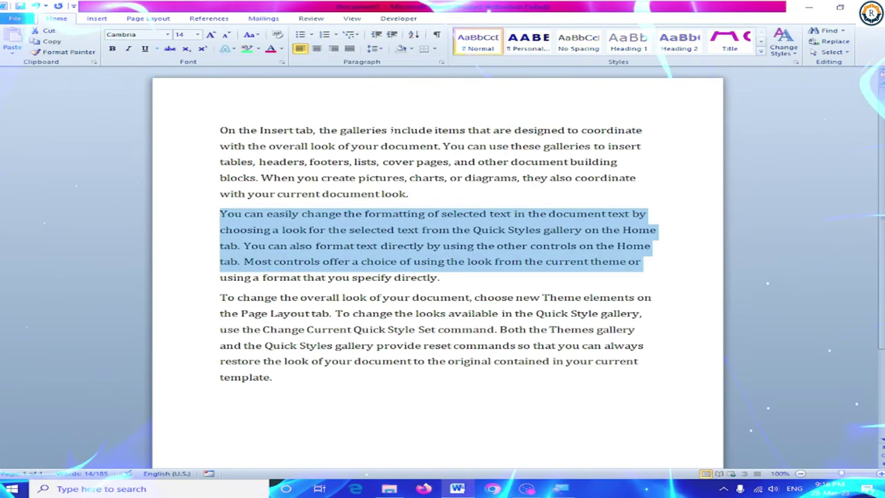
key("shift+Down")
key("shift+Down")
key("shift+Down")
key("Delete")
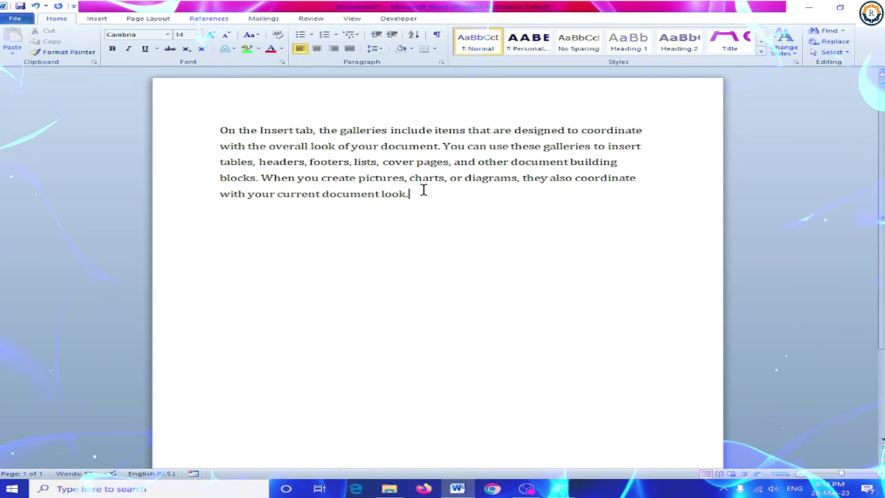
Enlarge the remaining sample paragraph to 28-point text.
key("ctrl+a")
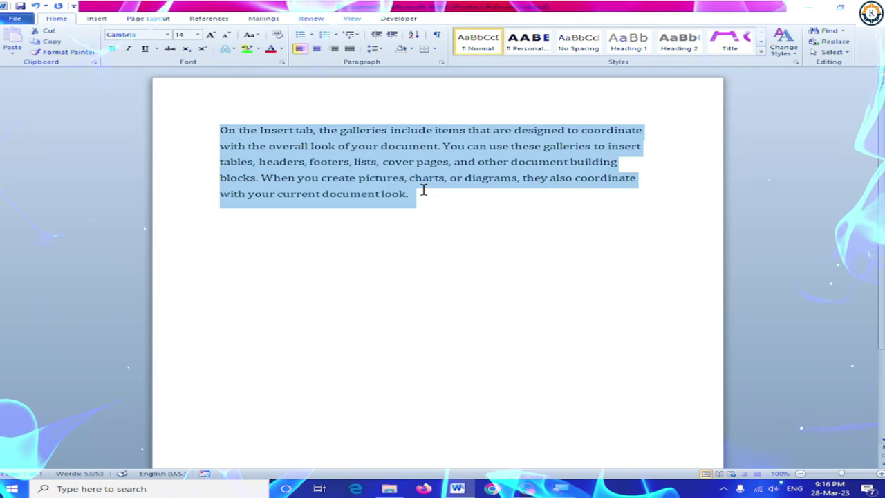
key("ctrl+shift+period")
key("ctrl+shift+period")
key("ctrl+shift+period")
key("ctrl+shift+period")
key("ctrl+shift+period")
key("ctrl+shift+period")
key("ctrl+shift+period")
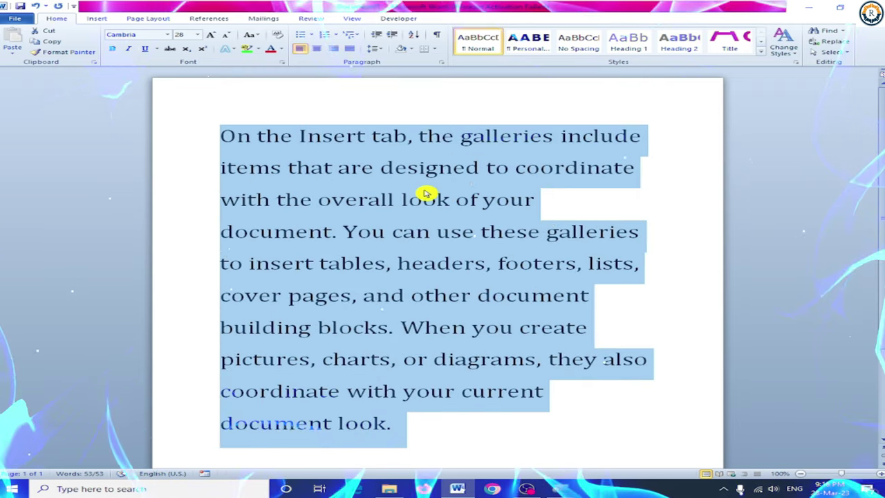
left_click(538, 199)
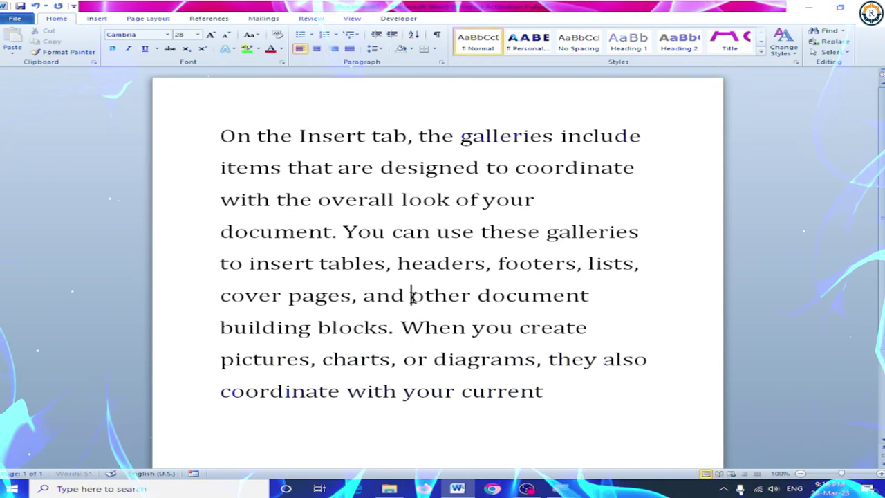
Partly delete the words 'other document', then select the whole paragraph.
left_click_drag(411, 295, 546, 297)
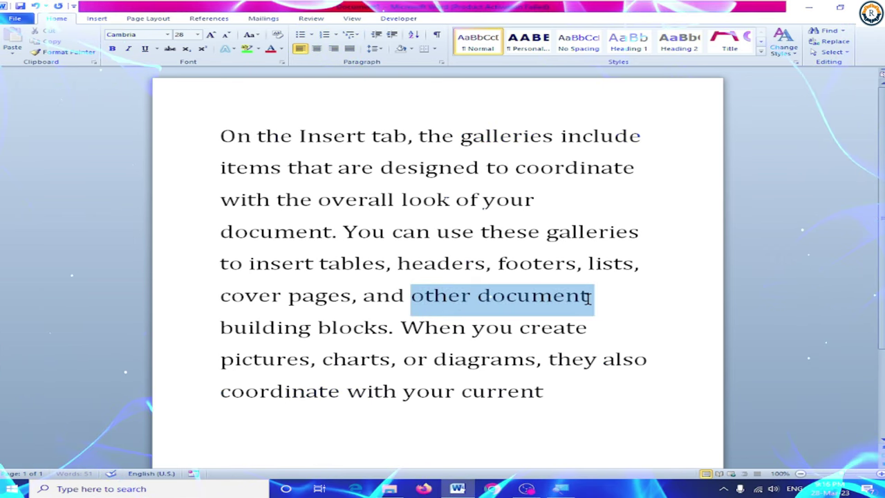
left_click(411, 296)
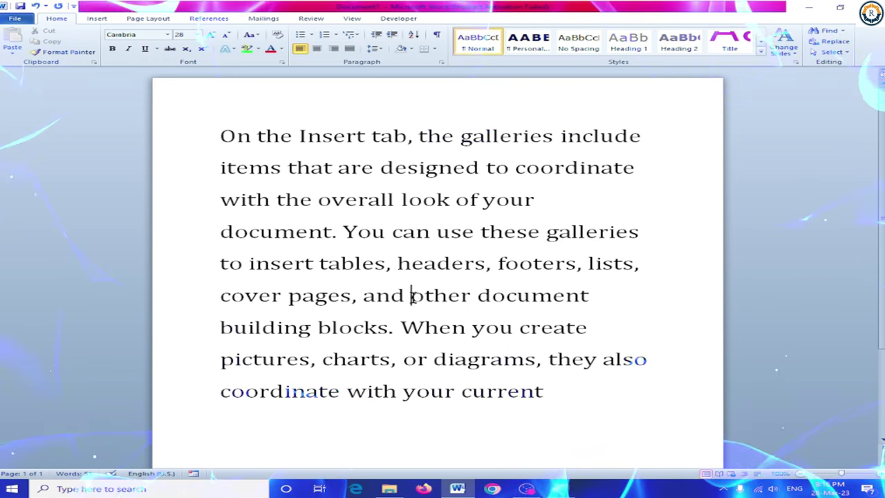
key("Delete")
key("Delete")
key("Delete")
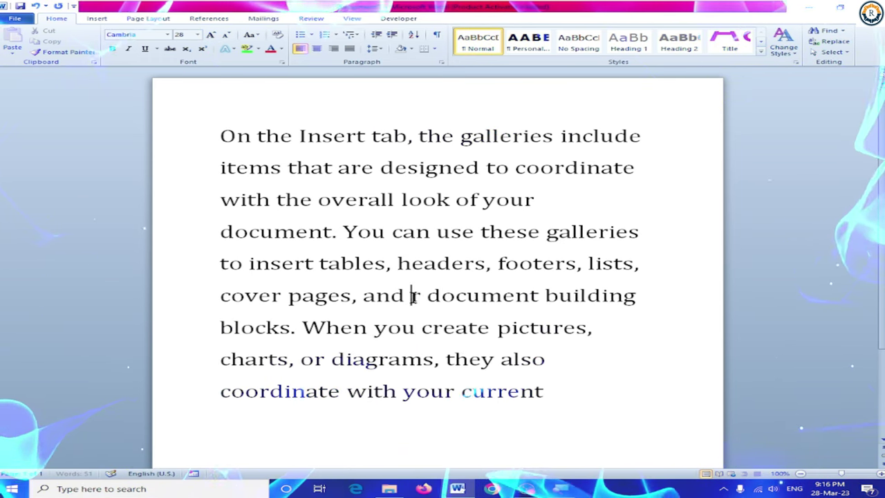
key("Delete")
key("Delete")
key("Delete")
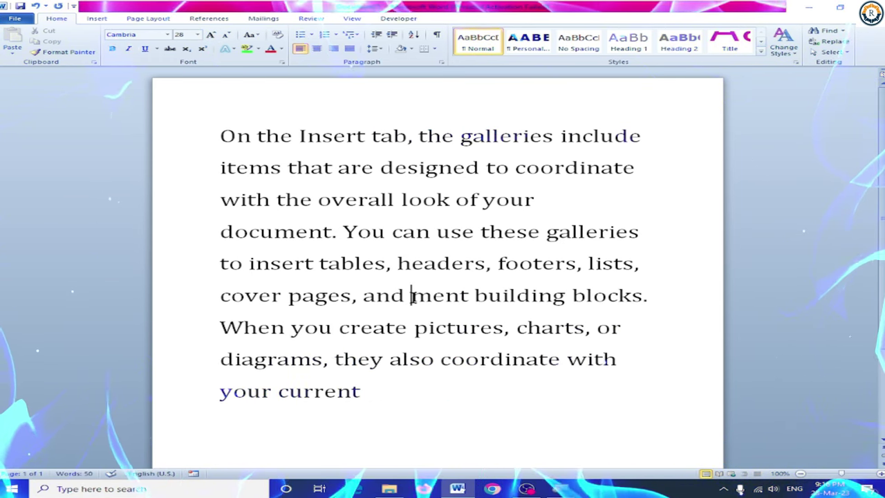
key("Delete")
key("Delete")
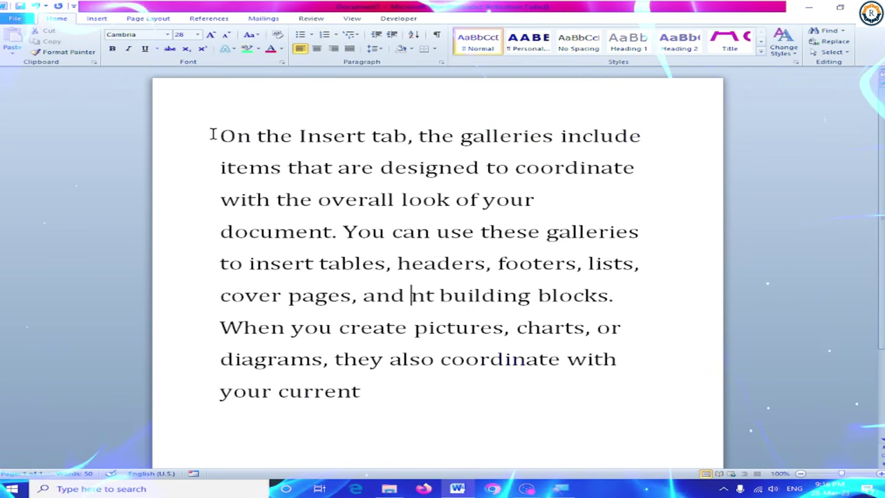
triple_click(216, 138)
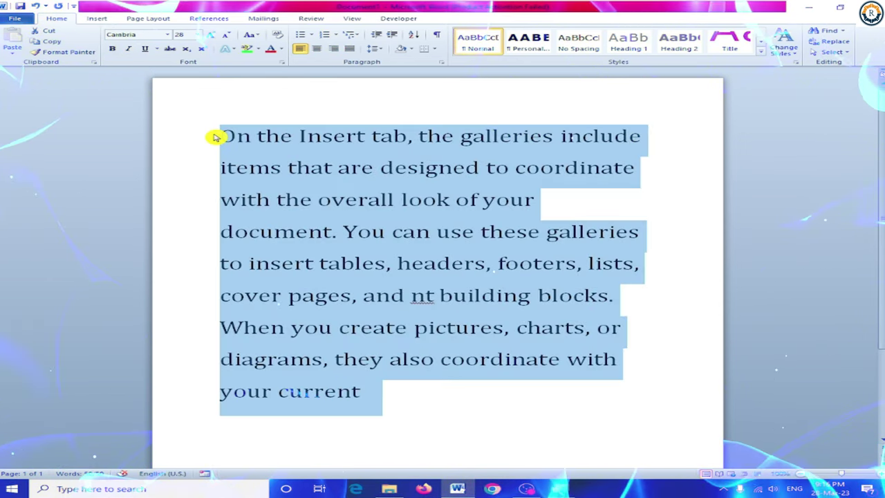
Clear the sample text from Word, then delete the desktop file 279324264.
key("Delete")
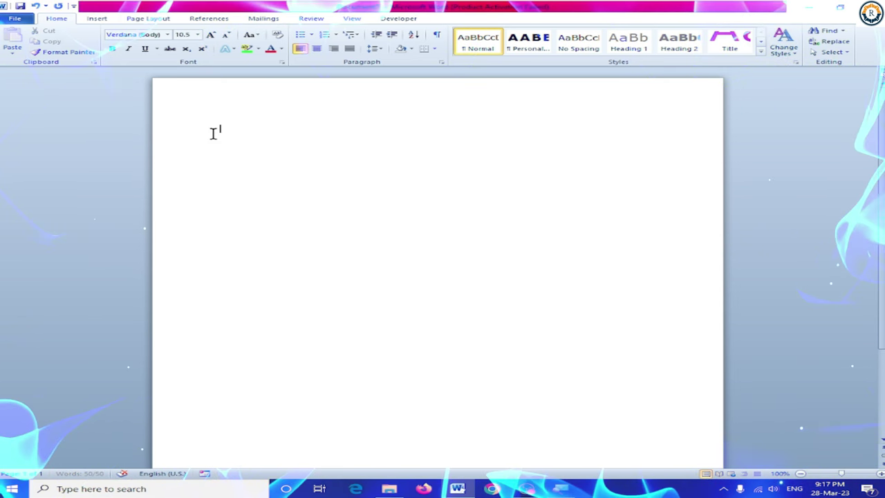
key("super+d")
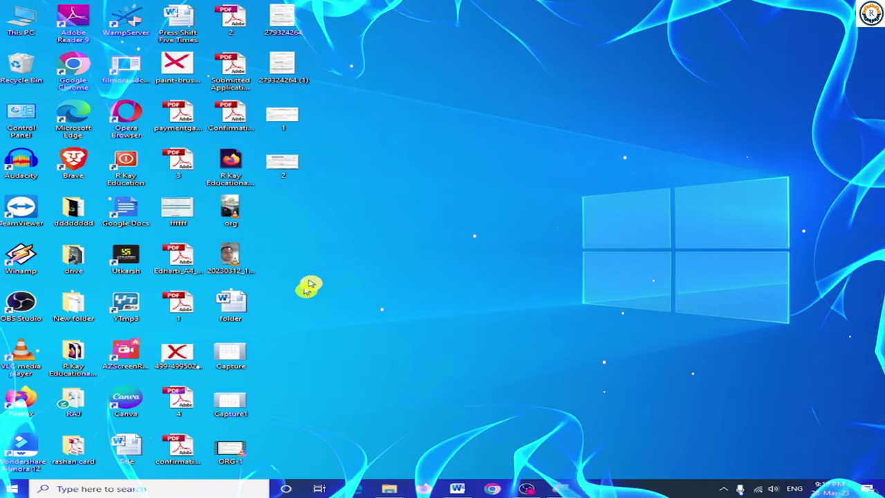
left_click(276, 116)
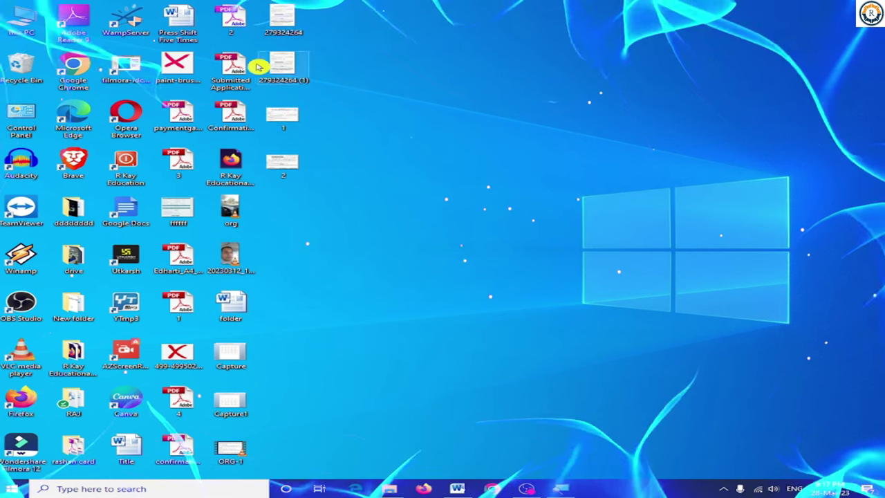
left_click(289, 20)
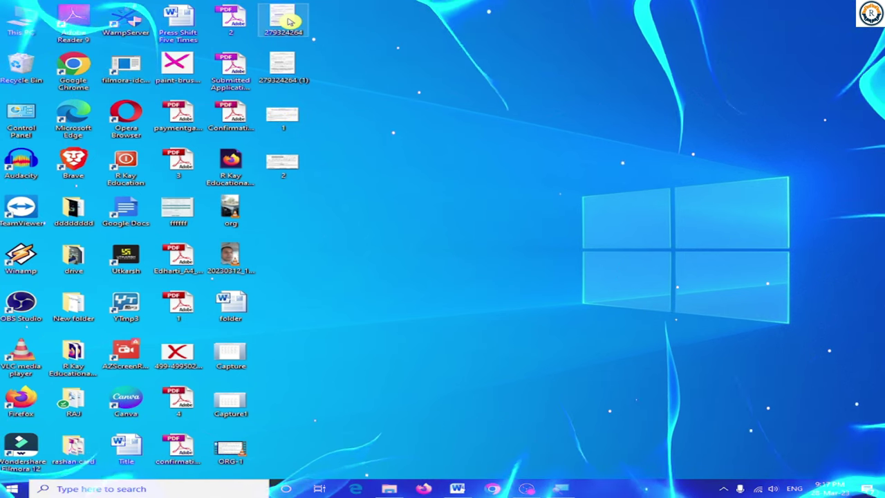
key("Delete")
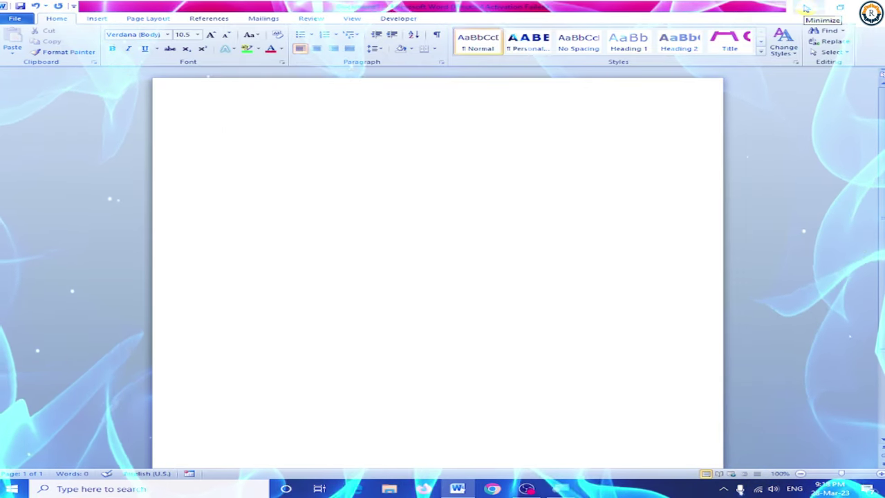
Minimize Word, then bring up Shut Down Windows with Alt+F4 and cancel it.
left_click(806, 8)
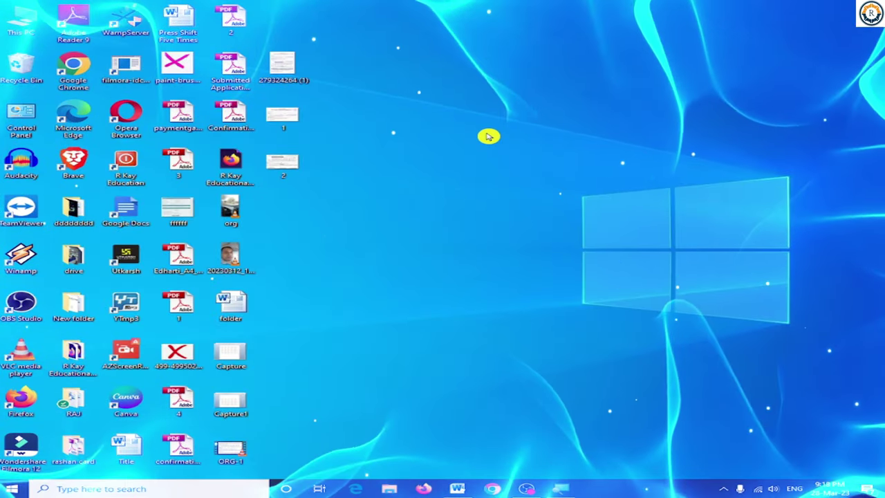
key("alt+F4")
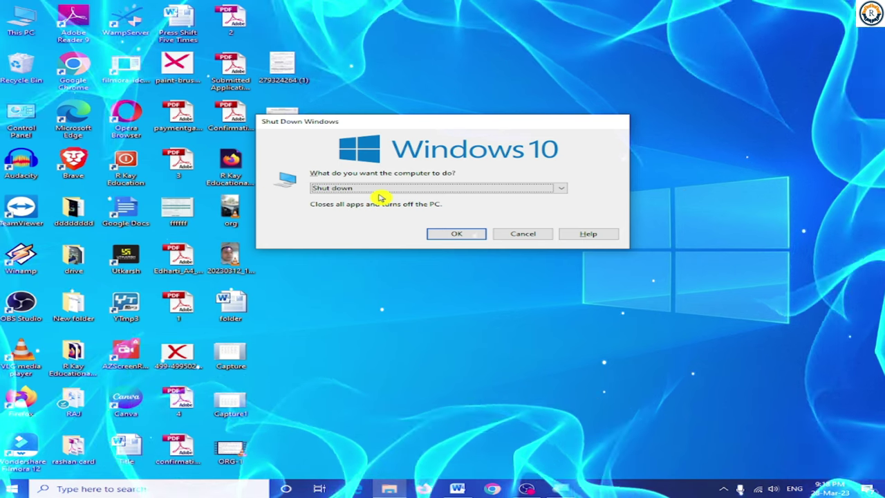
key("Escape")
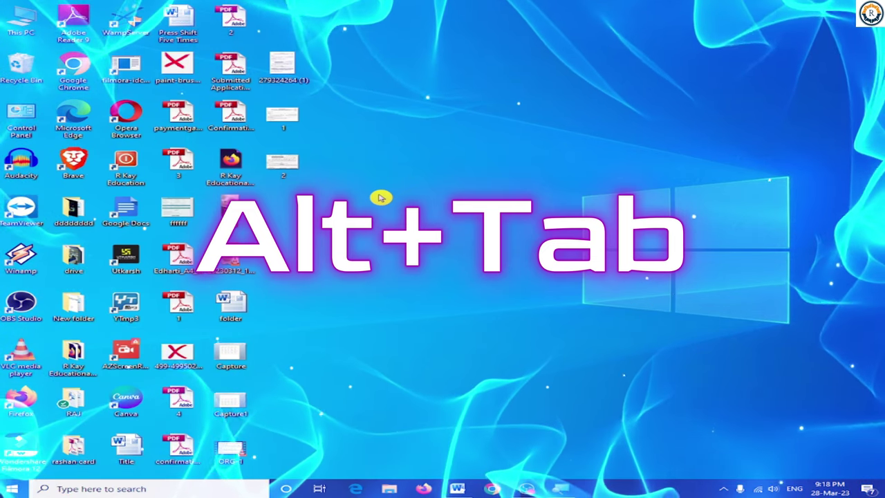
Bring up File Explorer and Chrome, then minimize the Chrome, Firefox and File Explorer windows.
left_click(389, 489)
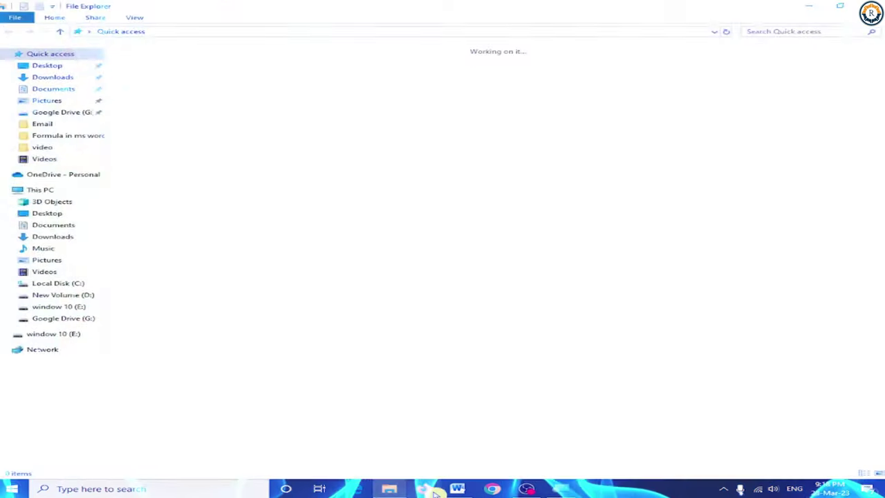
left_click(492, 489)
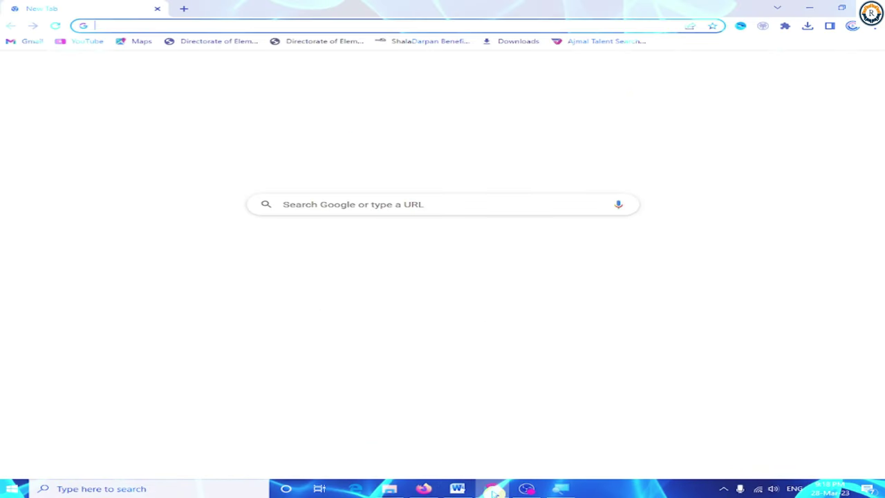
left_click(814, 10)
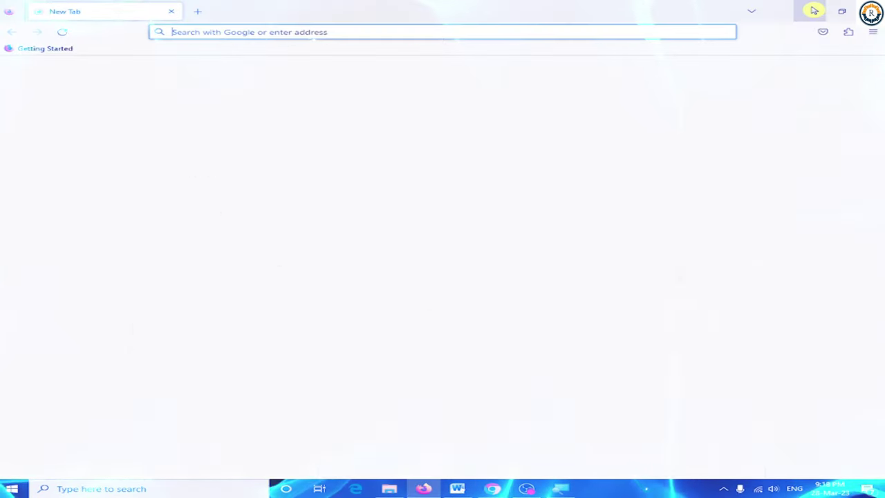
left_click(812, 9)
left_click(813, 9)
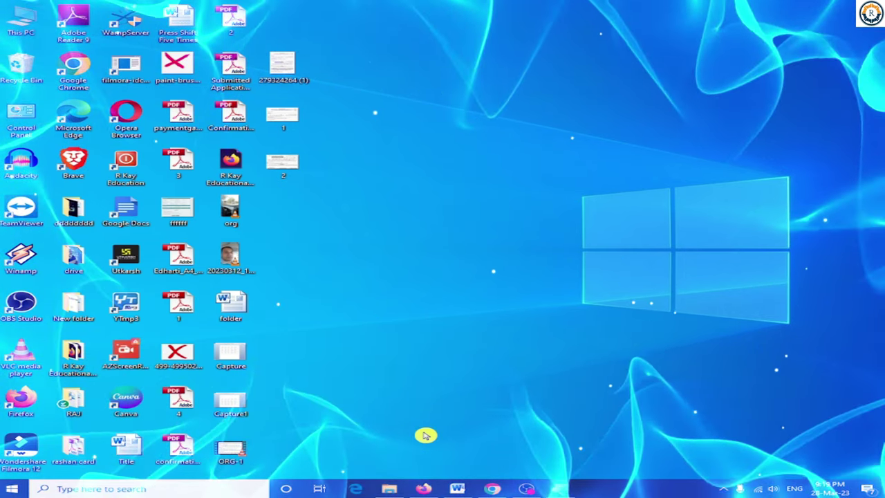
Cycle through open windows with Alt+Tab to bring the blank Word document forward.
key("alt+Tab")
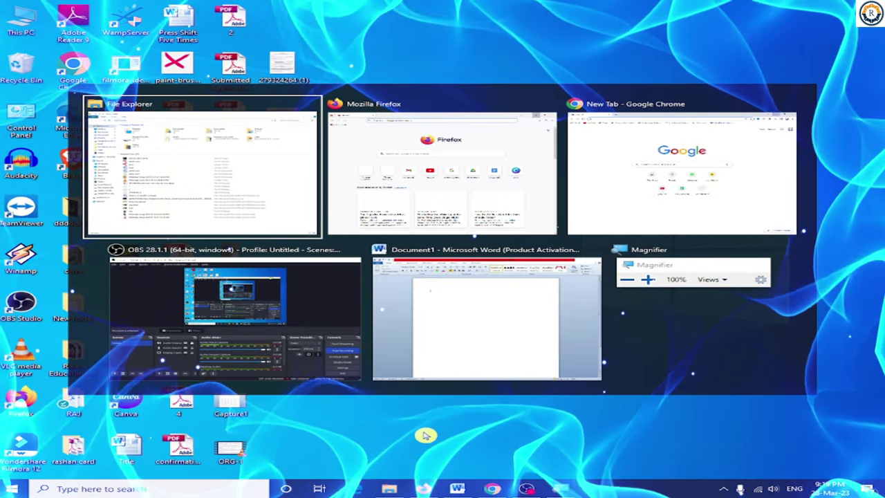
key("alt+Tab")
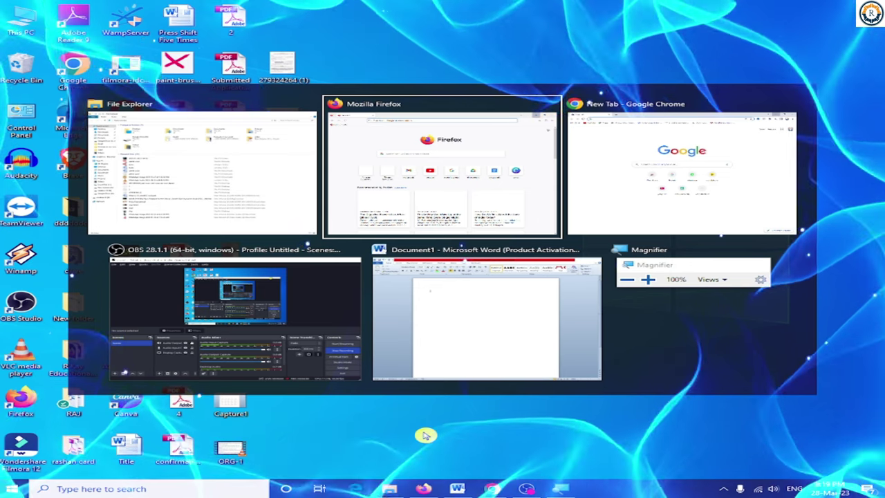
key("alt+Tab")
key("alt+Tab")
key("alt+Tab")
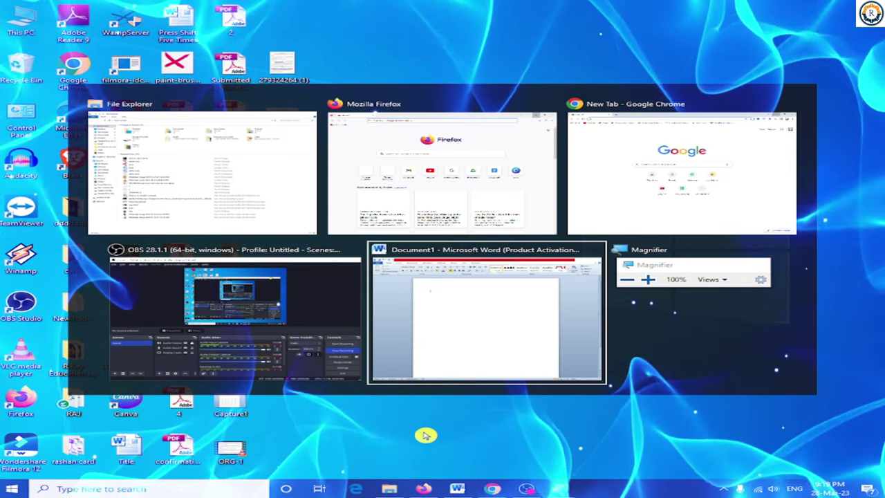
key("Return")
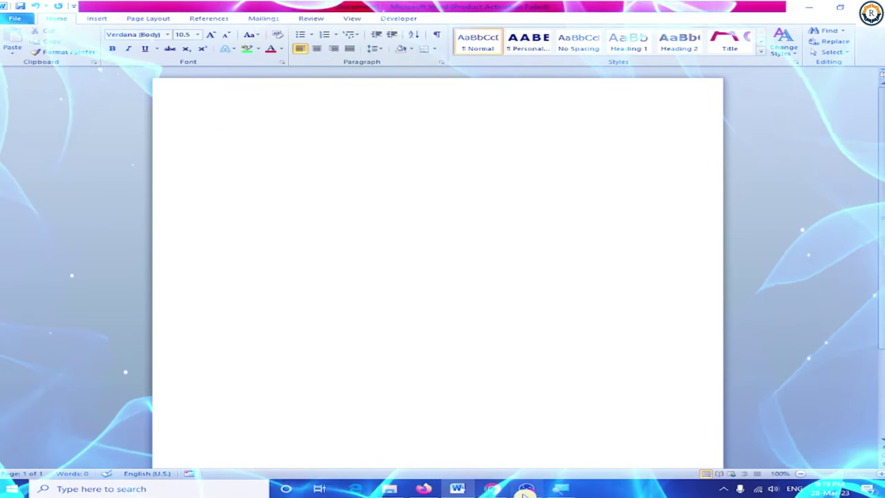
Open Save As with F12 for the blank document, proposing Doc1 in Documents.
mouse_move(510, 492)
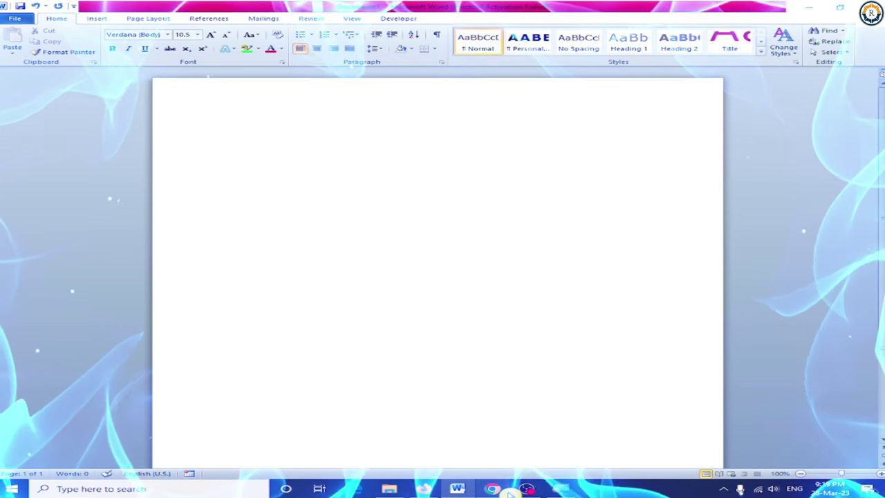
left_click(457, 489)
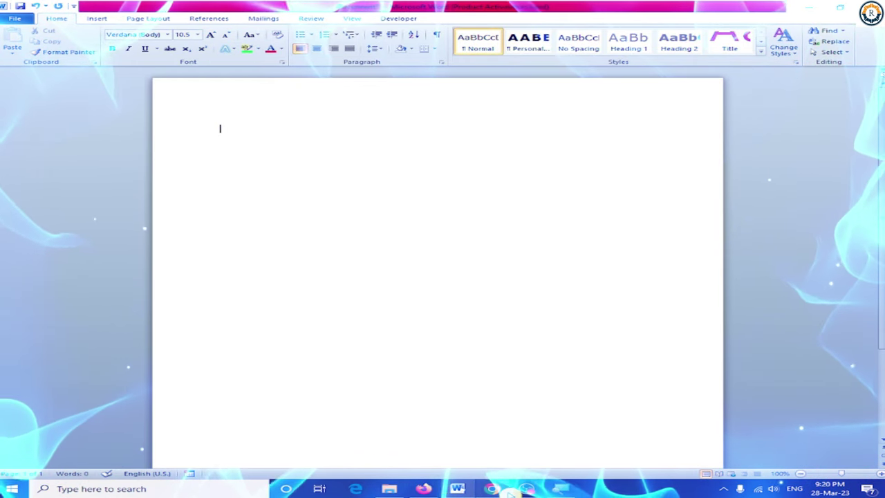
key("F12")
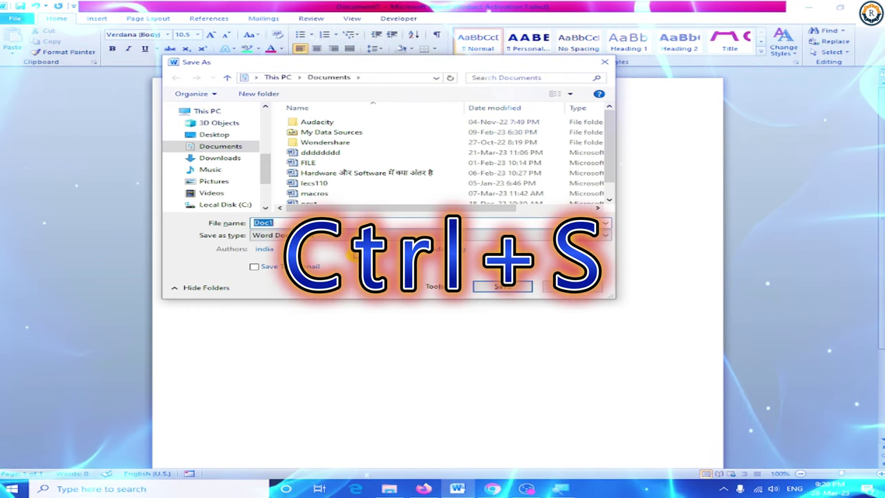
Cancel Save As, then save the blank document via Ctrl+S and start a new one.
key("Escape")
key("ctrl+s")
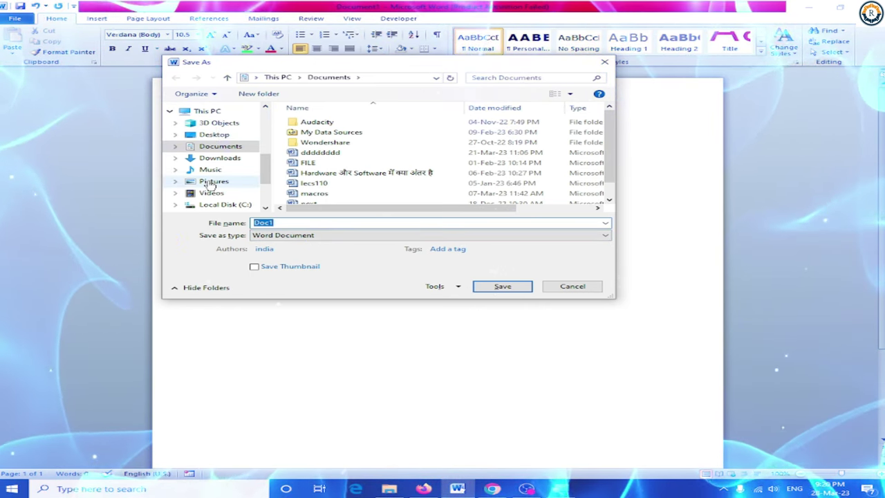
left_click(517, 291)
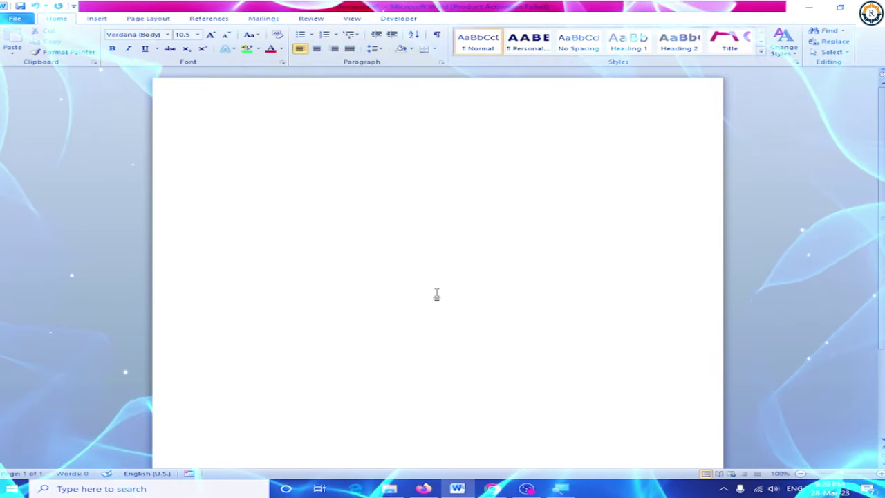
key("ctrl+n")
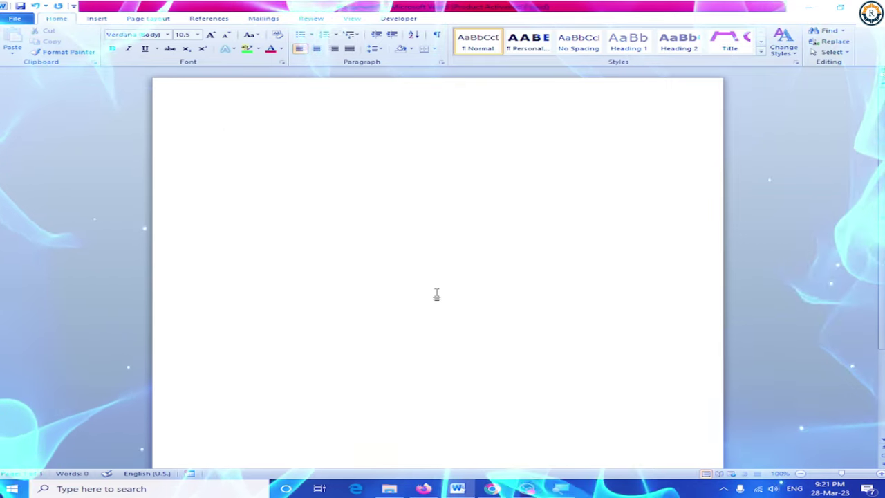
Type 'ggfdgdfb fgfdgdfgfd' into Document1, then select all and delete it.
type("gg")
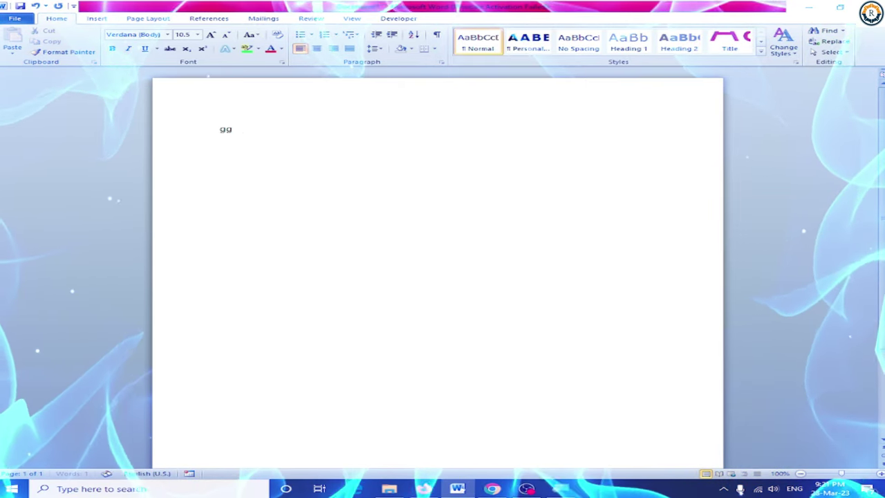
type("fdgdfb fgfdgdfgfd")
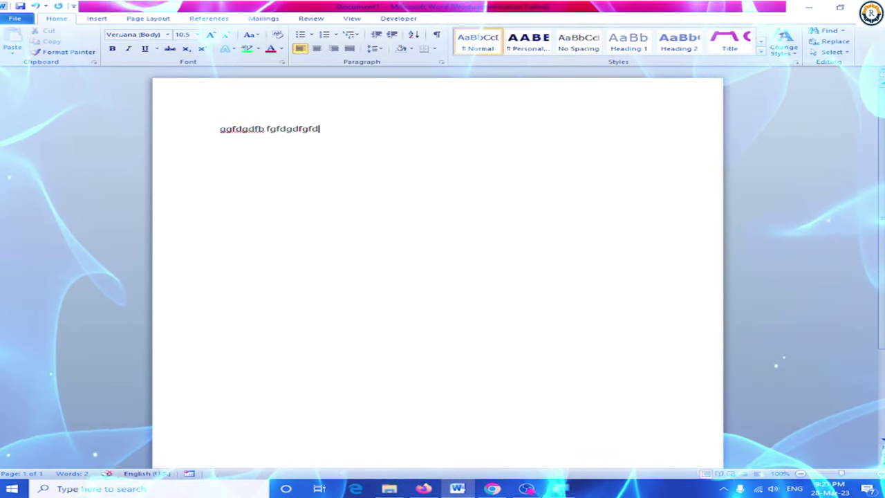
key("ctrl+a")
key("Delete")
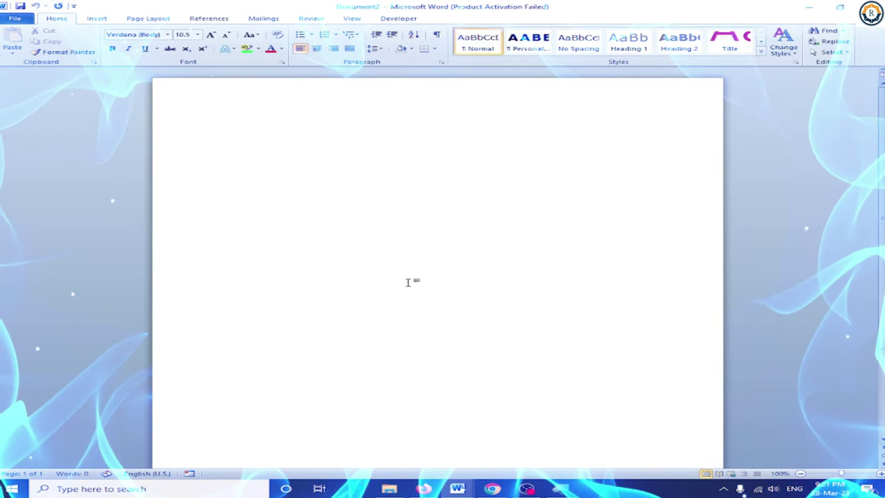
Switch to Document1 and back to Document2, then type 'ggfdgdfb fgfdgdfgfd'.
mouse_move(456, 489)
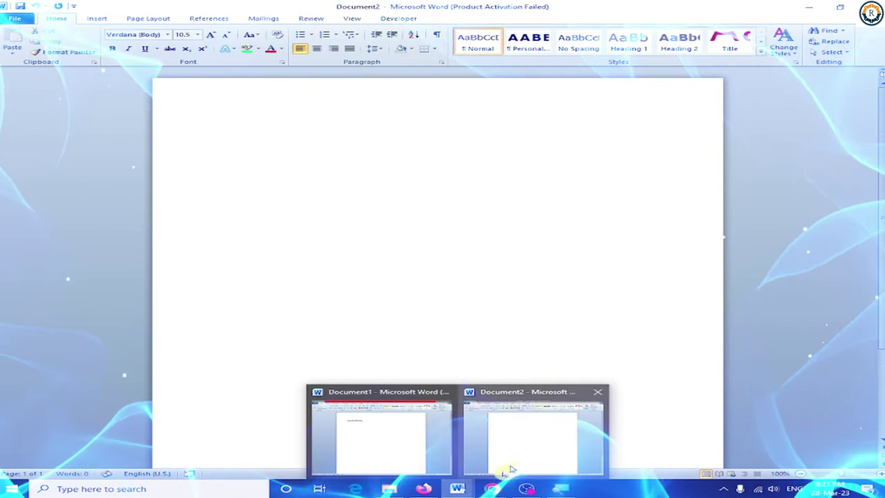
left_click(373, 436)
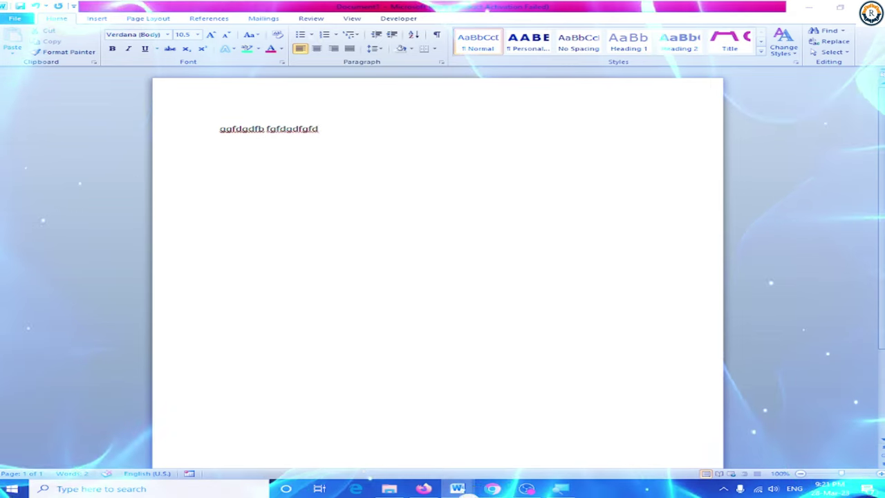
left_click(533, 425)
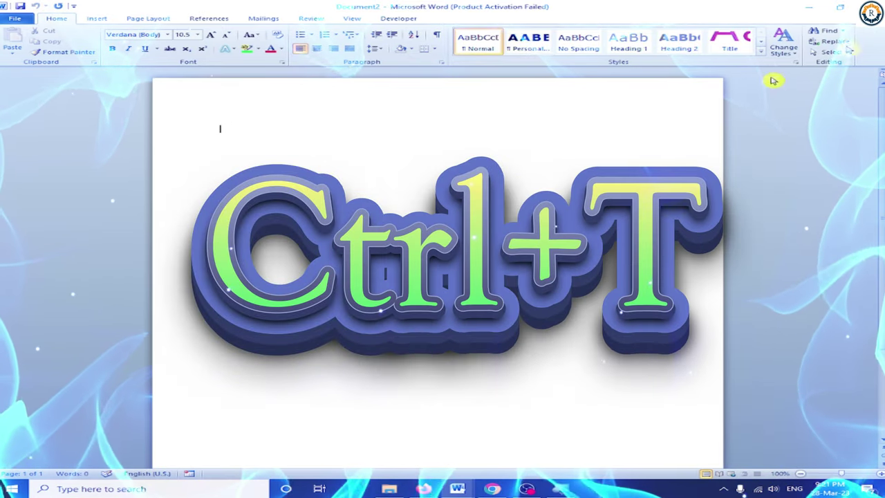
type("ggfdgdfb fgfdgdfgfd")
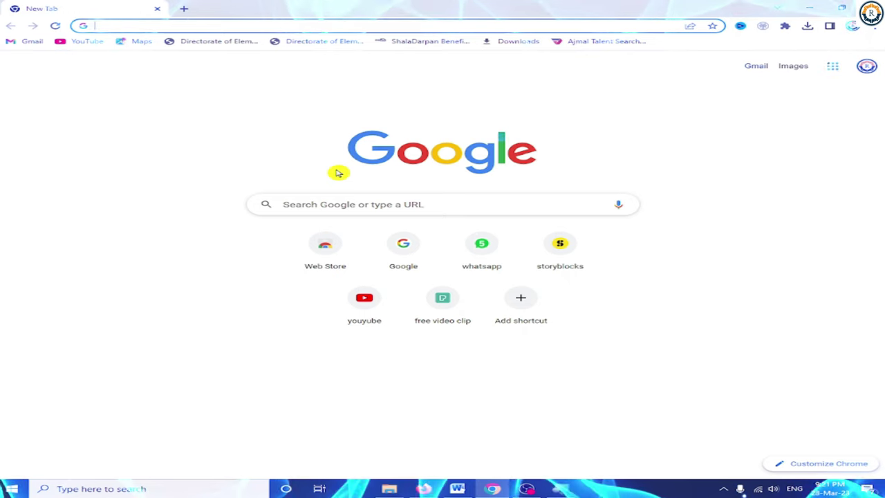
Open three new Chrome tabs with Ctrl+T and show the browsing history in the last one.
key("ctrl+t")
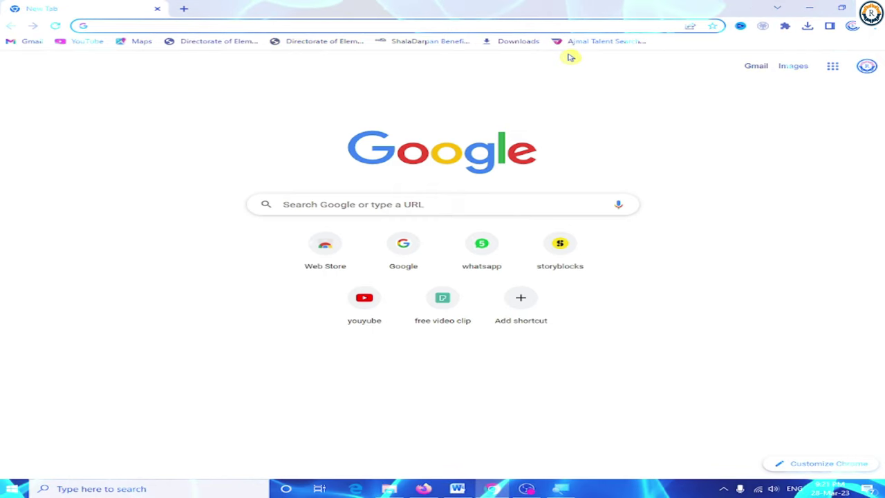
key("ctrl+t")
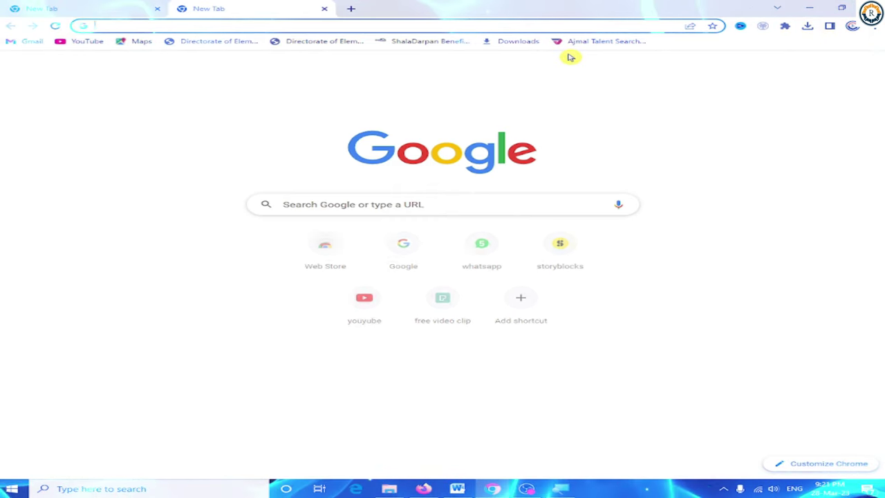
key("ctrl+t")
key("ctrl+t")
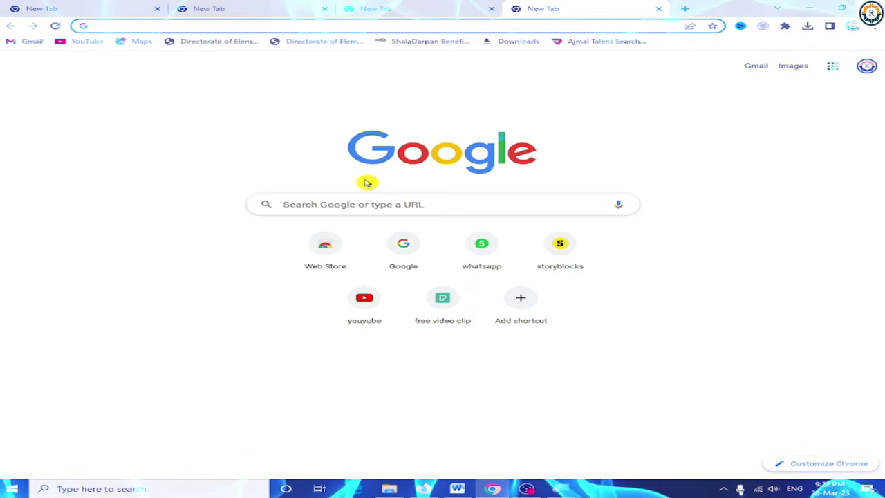
key("ctrl+h")
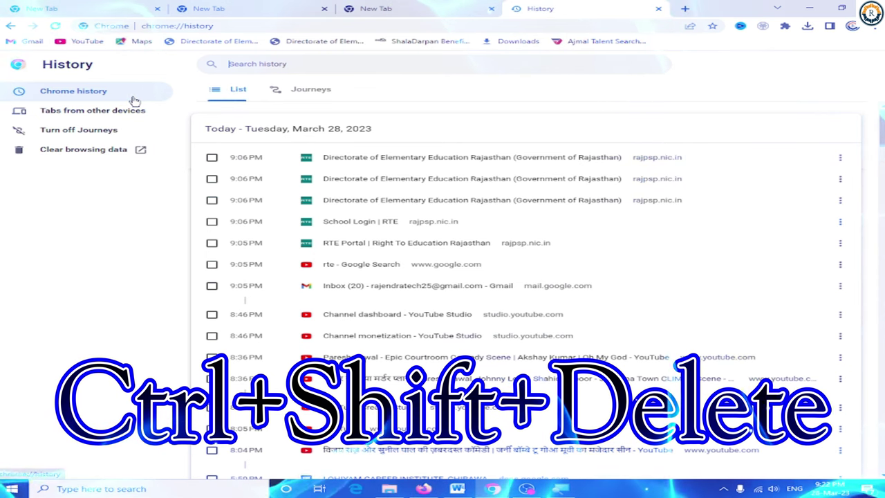
Clear the last hour of browsing data and close the History tab.
key("ctrl+shift+Delete")
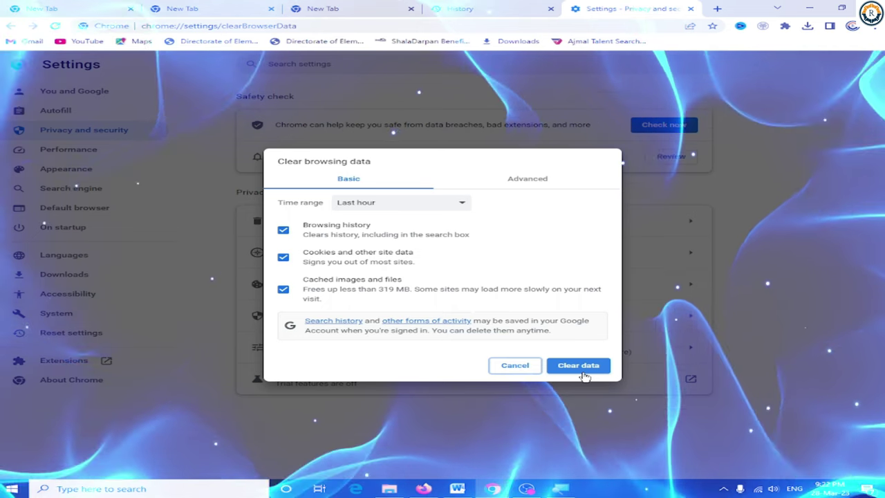
left_click(514, 366)
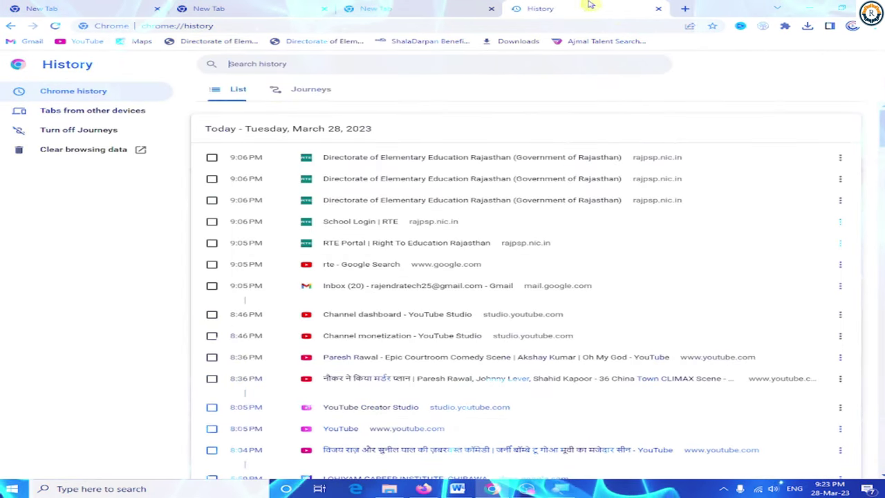
left_click(659, 9)
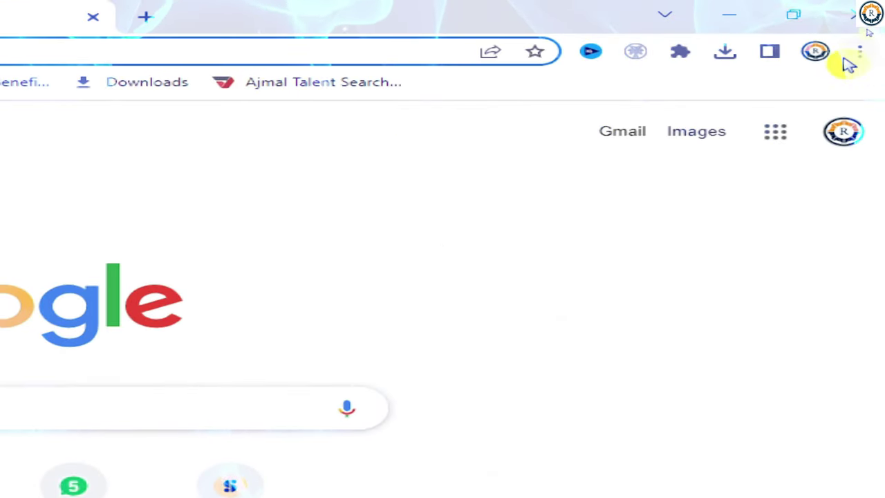
Open Downloads from the Chrome menu, close it, reopen it with Ctrl+J, then return to Word.
left_click(864, 57)
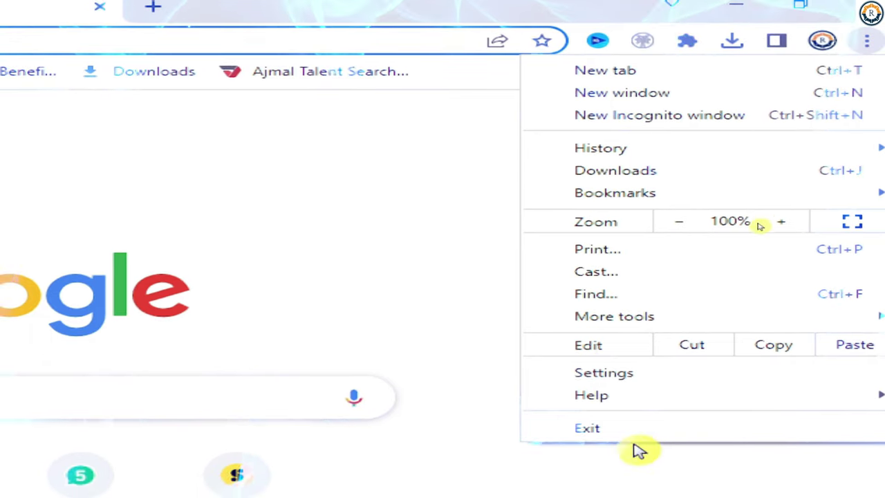
left_click(629, 179)
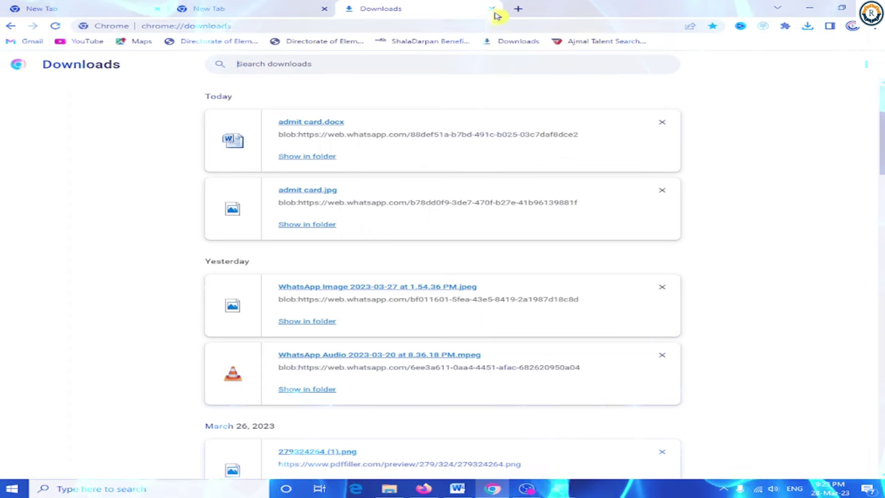
left_click(494, 10)
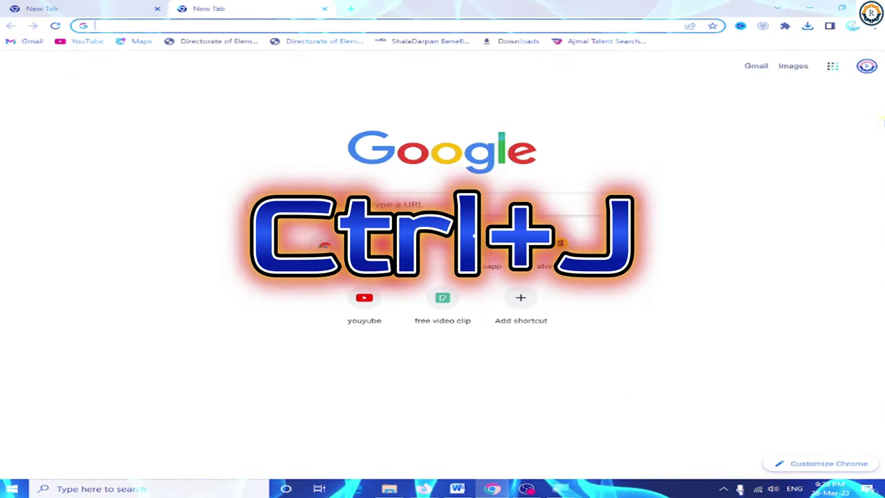
key("ctrl+j")
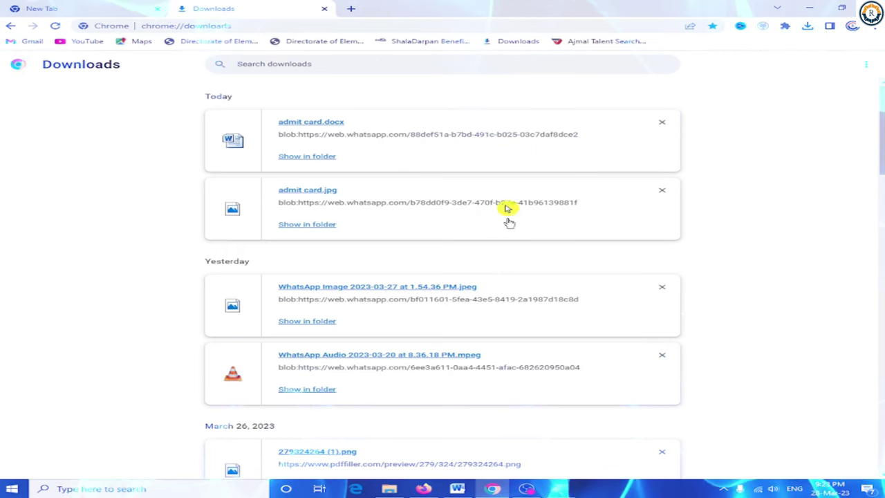
left_click(457, 489)
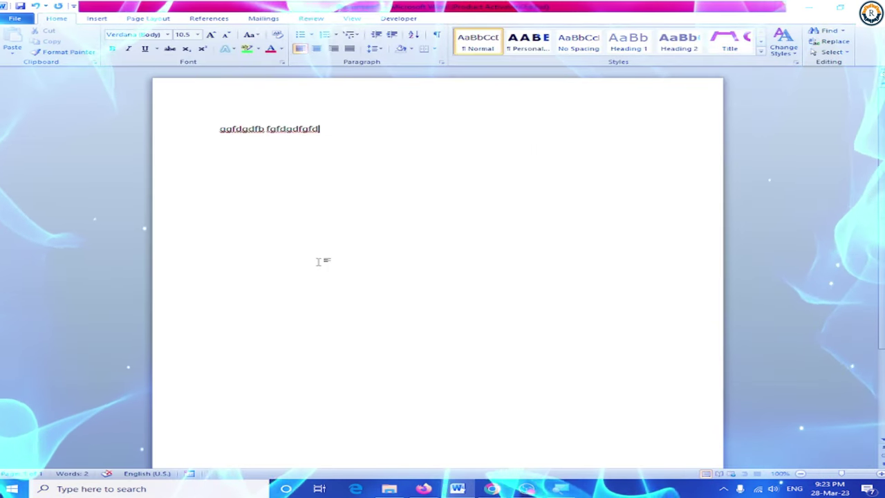
Replace the gibberish line with rand() and generate three sample paragraphs.
key("BackSpace")
key("BackSpace")
key("BackSpace")
key("BackSpace")
key("BackSpace")
key("BackSpace")
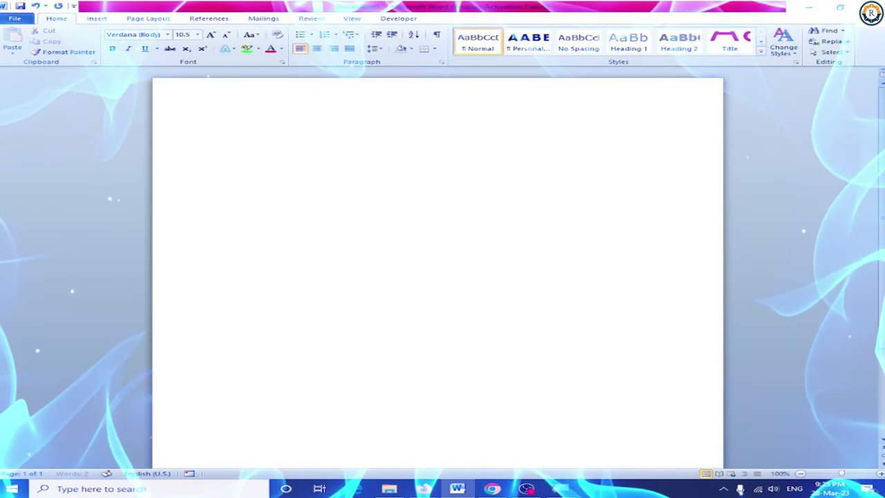
type("=rand()")
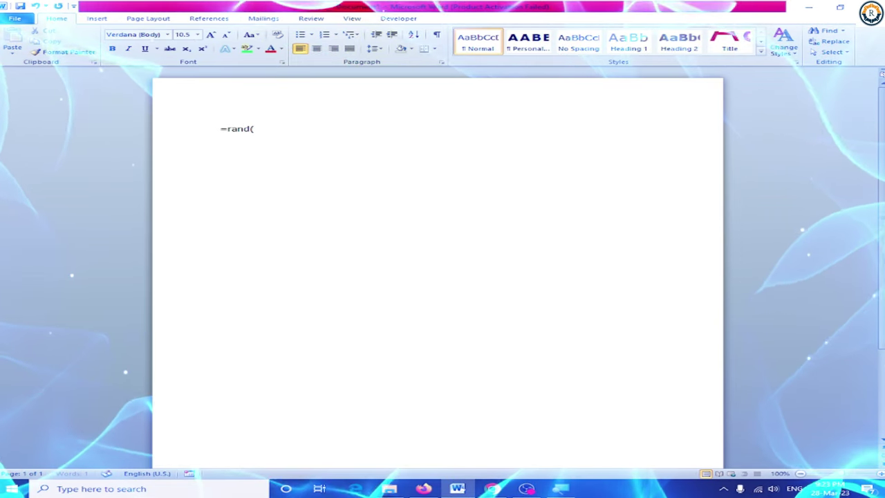
key("Return")
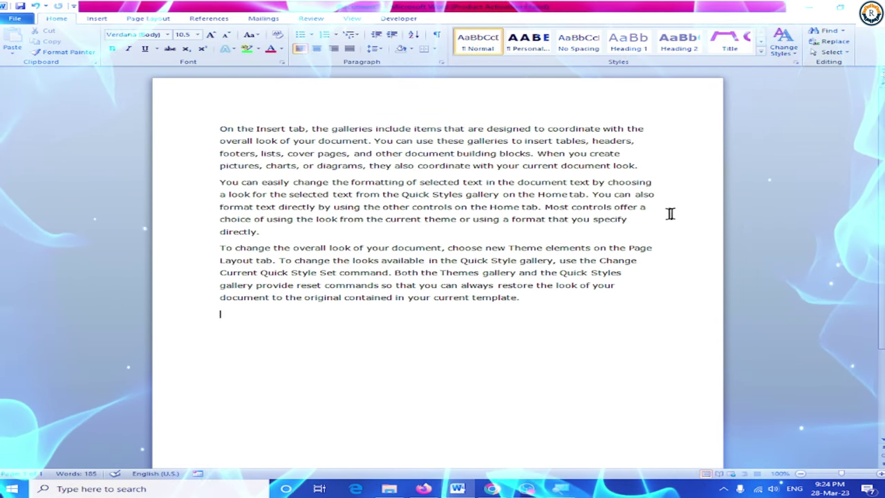
Select all text, justify the three paragraphs with Ctrl+J, and deselect.
key("ctrl+a")
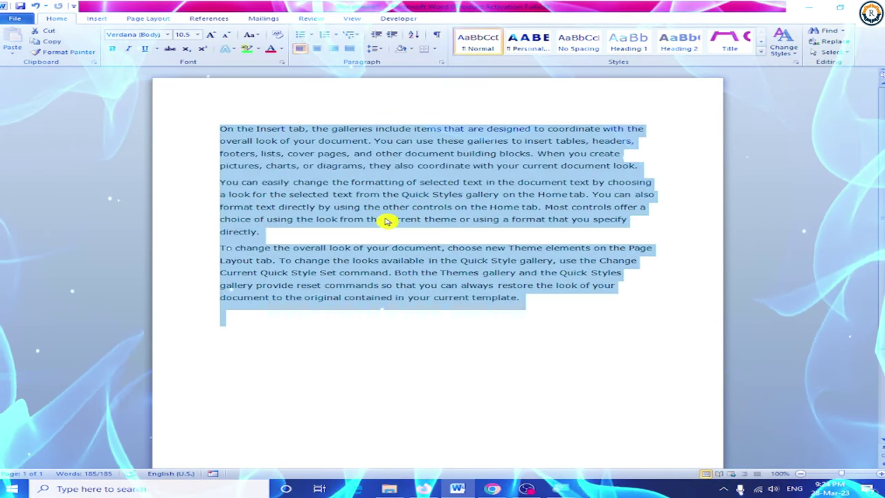
key("ctrl+j")
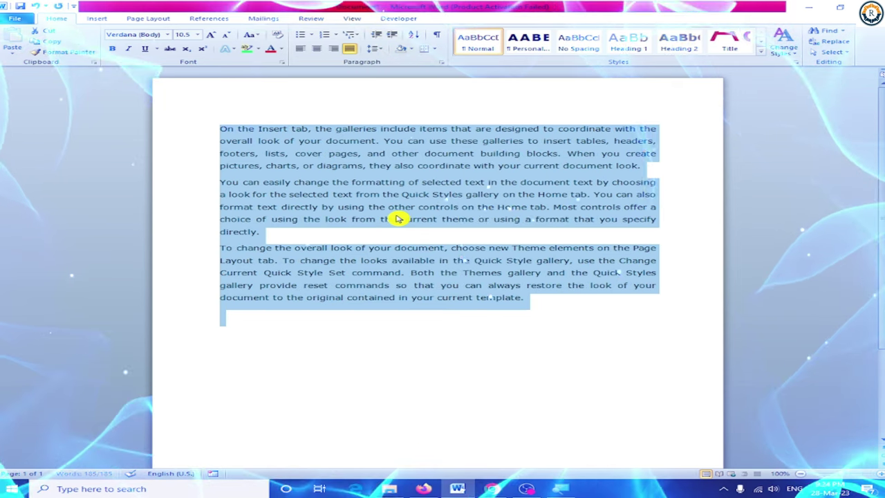
left_click(651, 206)
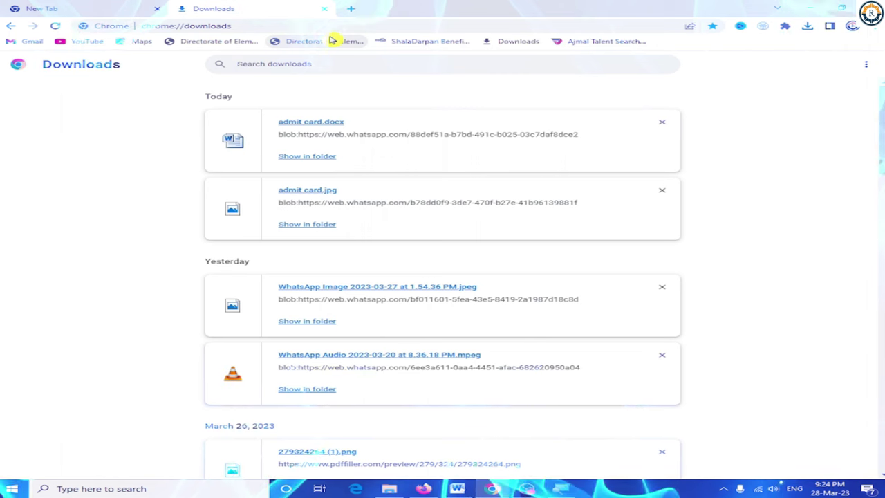
Bookmark the Downloads page to the Bookmarks bar with Ctrl+D.
key("ctrl+d")
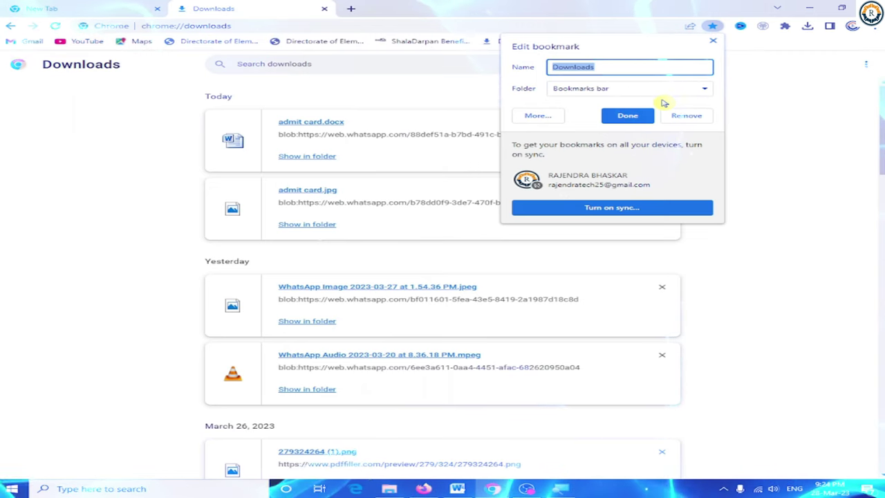
key("Return")
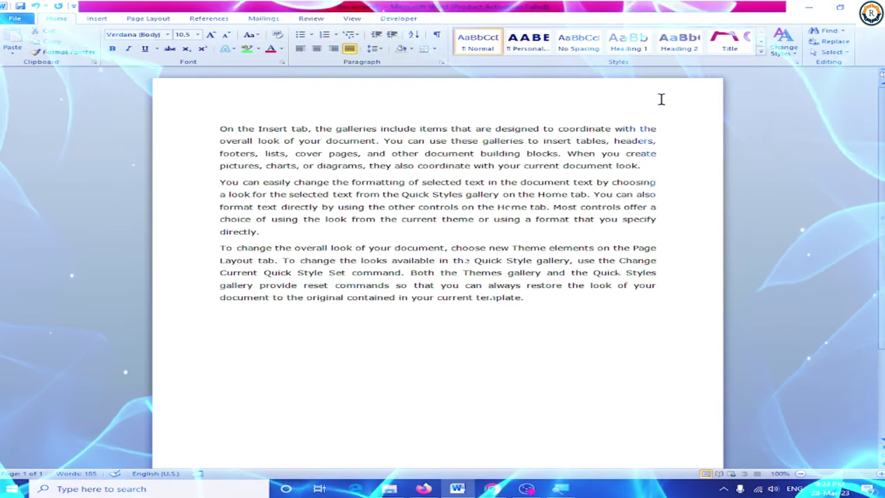
key("ctrl+d")
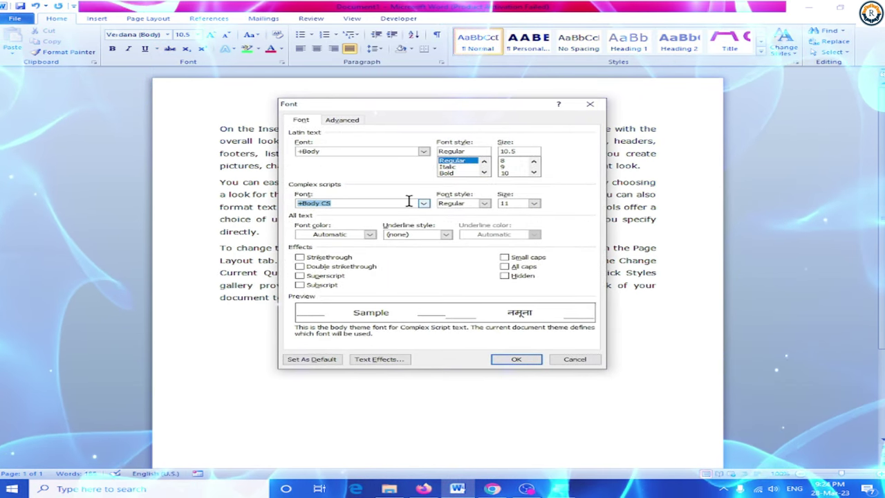
key("Escape")
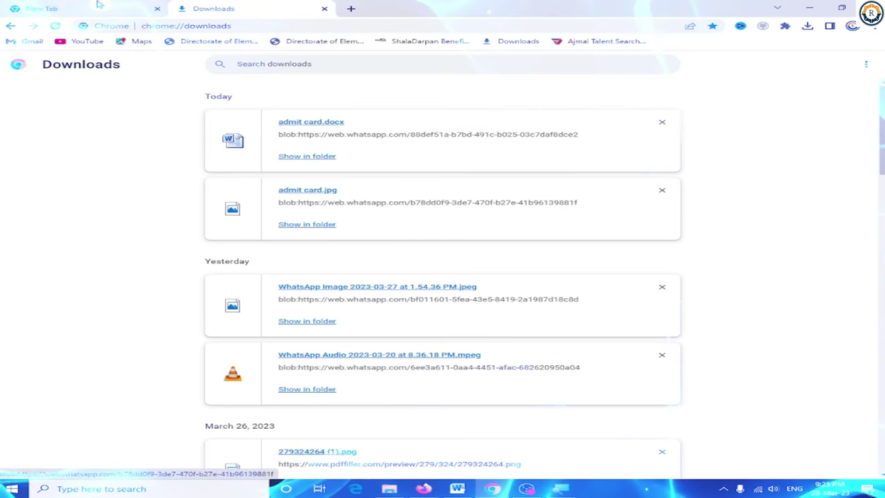
Search Google for 'bser' from the New Tab page.
left_click(99, 6)
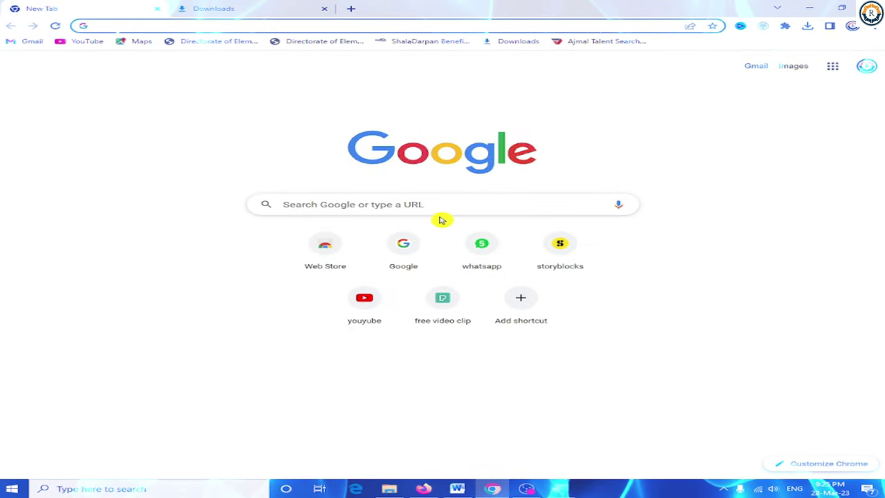
type("bser")
key("Return")
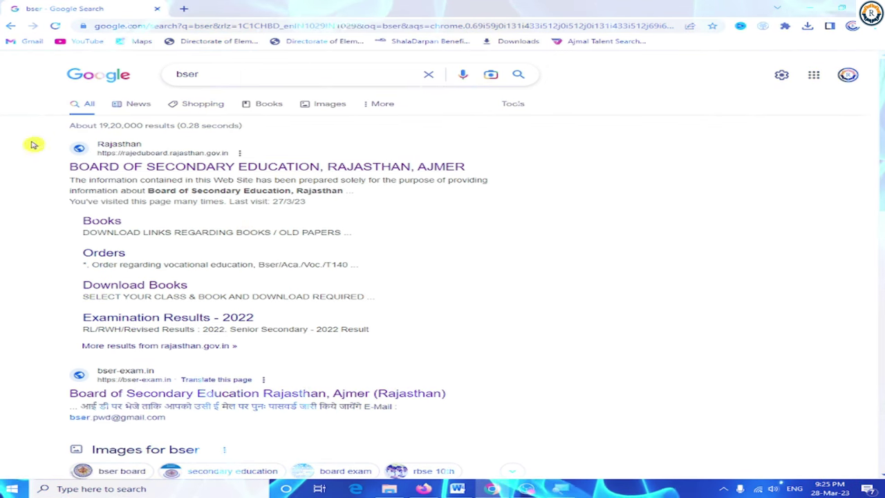
Open the top Rajasthan board result in a new tab and switch between both tabs.
right_click(152, 170)
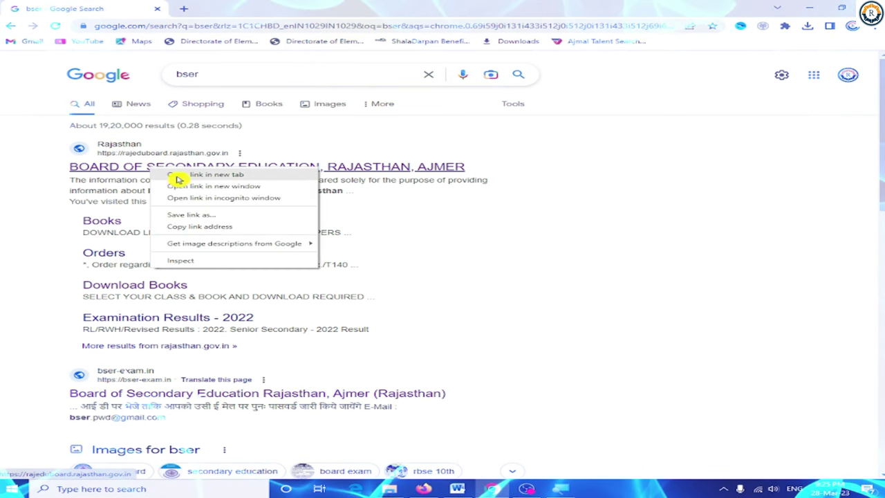
left_click(231, 175)
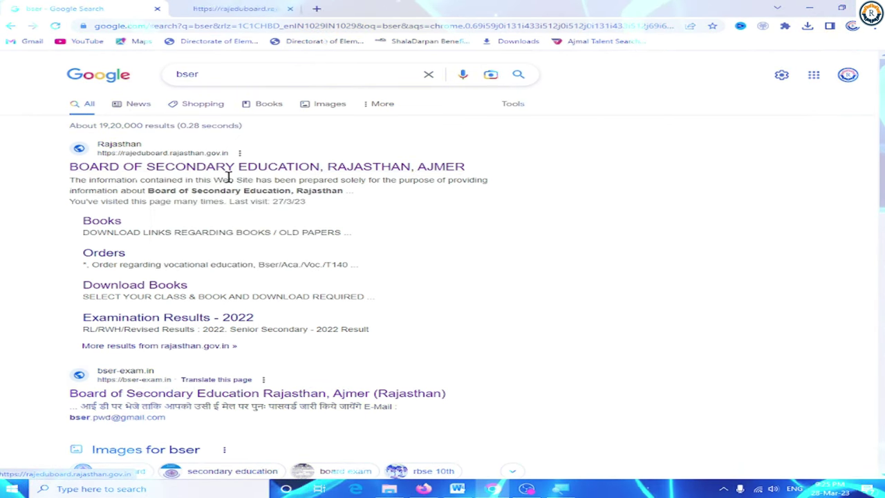
left_click(228, 6)
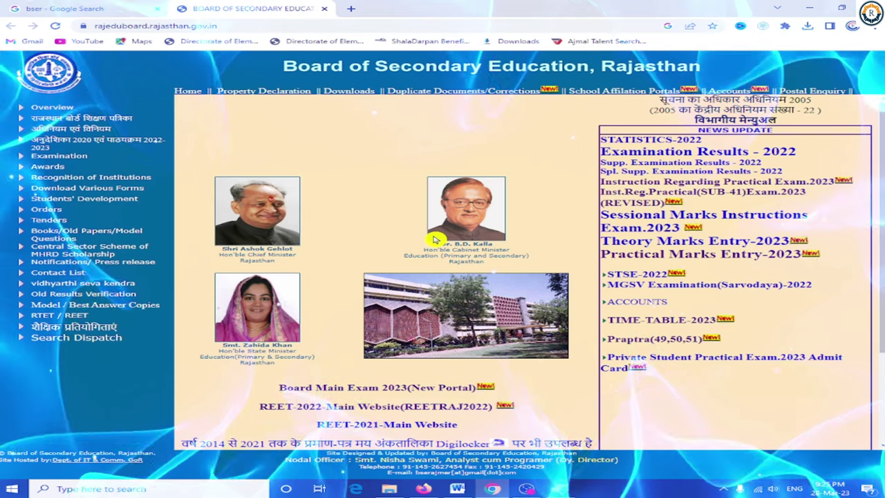
left_click(142, 6)
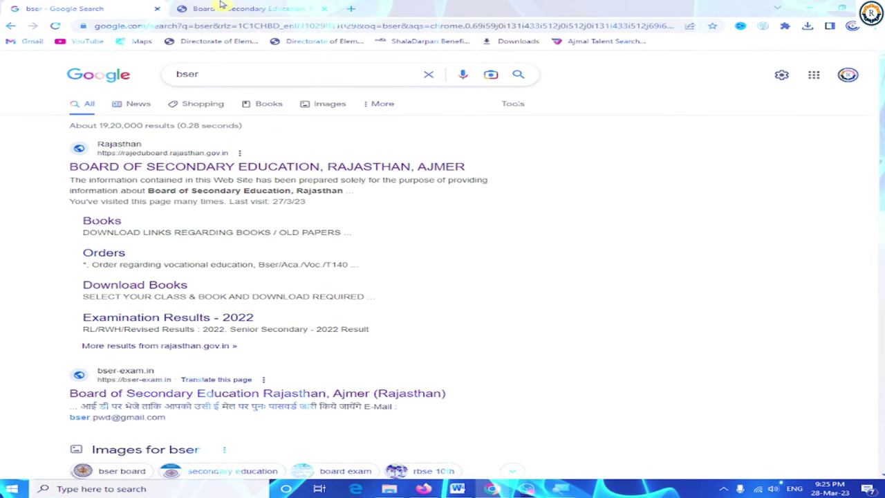
left_click(222, 7)
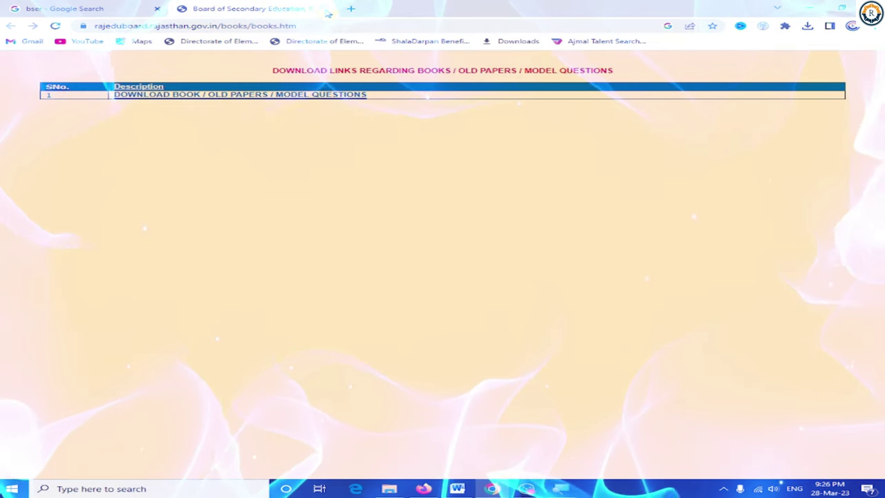
Close the Board of Secondary Education tab.
left_click(328, 10)
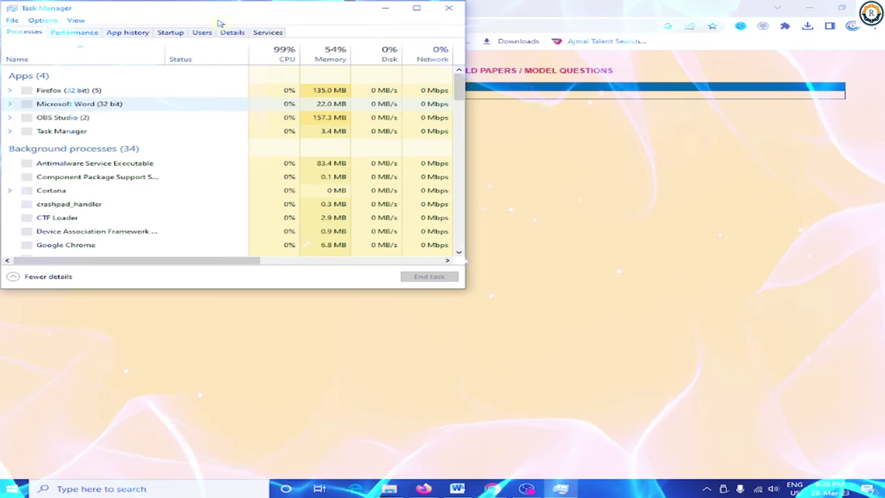
End the Google Chrome process from Task Manager's Processes list, then close Task Manager.
left_click_drag(210, 12, 351, 27)
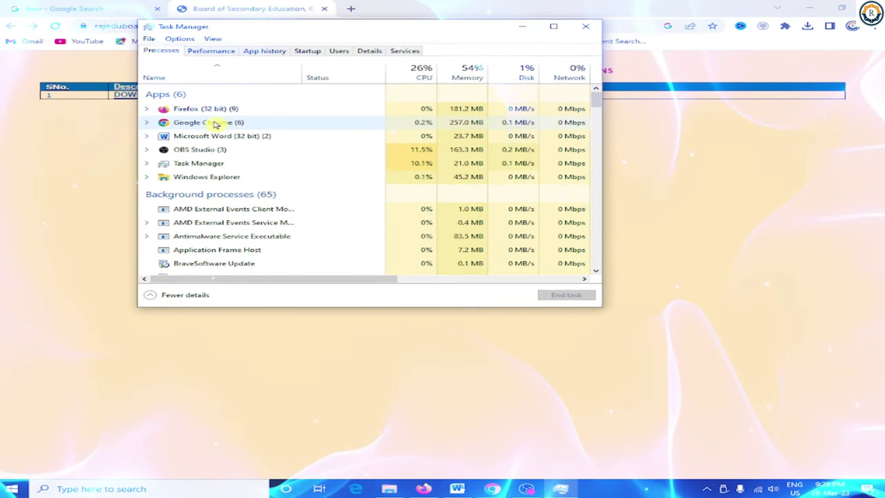
left_click(212, 126)
right_click(194, 123)
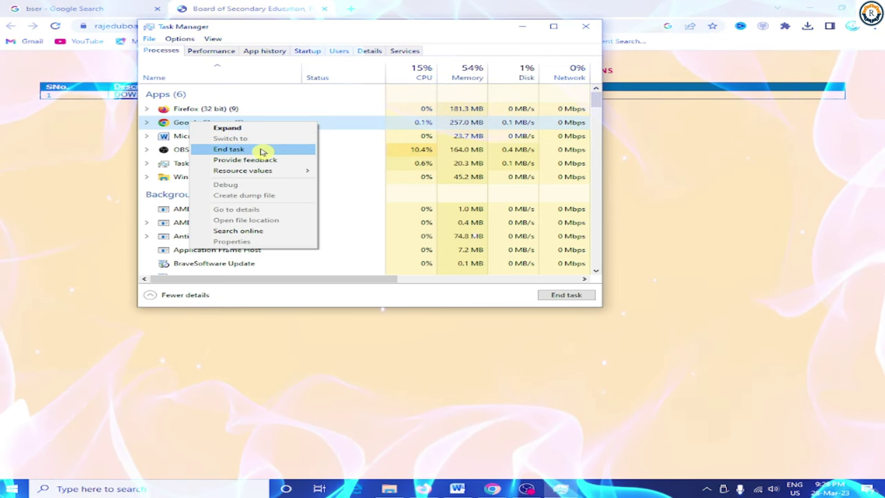
left_click(191, 127)
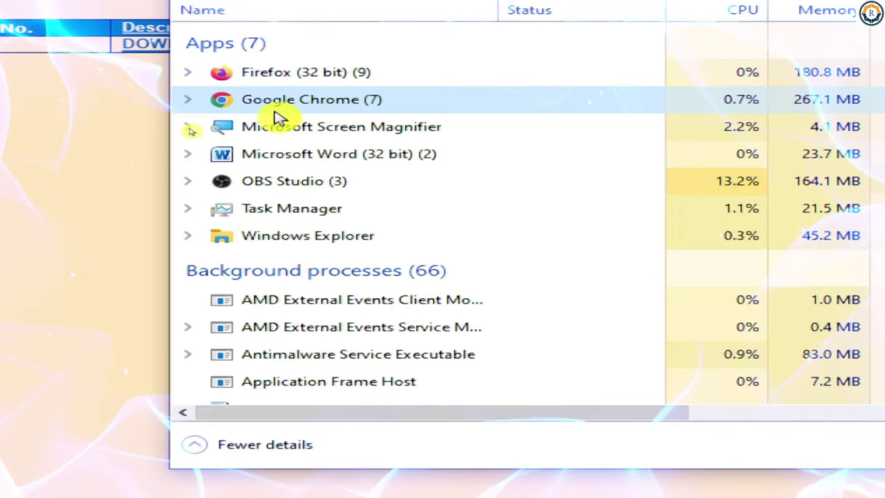
right_click(196, 122)
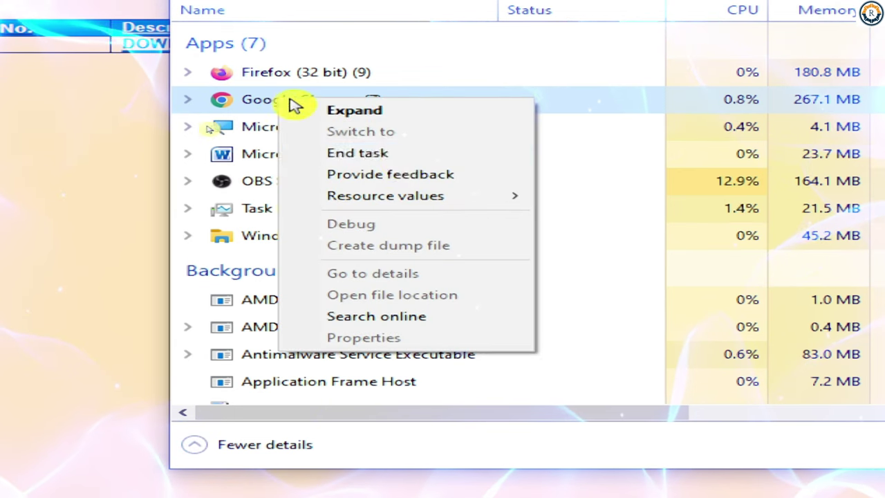
left_click(428, 154)
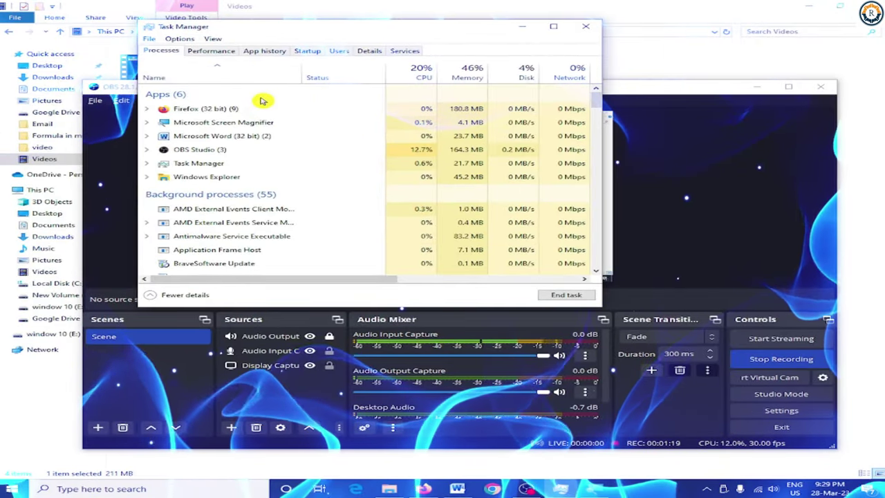
left_click(625, 66)
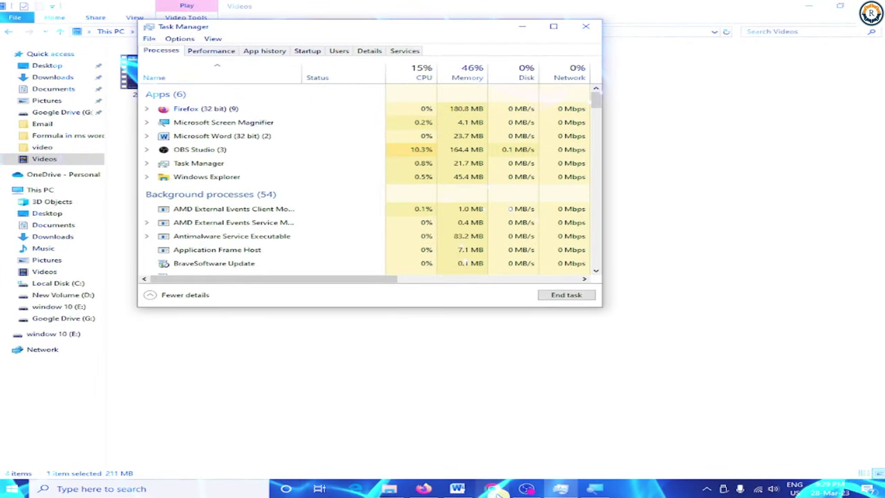
left_click(589, 31)
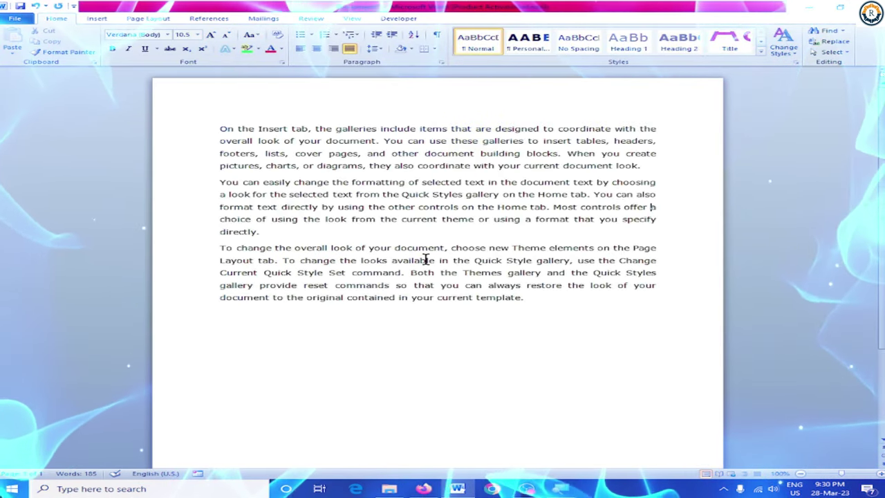
Undo the blue word colour, then delete the last paragraph and restore it with Ctrl+Z.
key("ctrl+z")
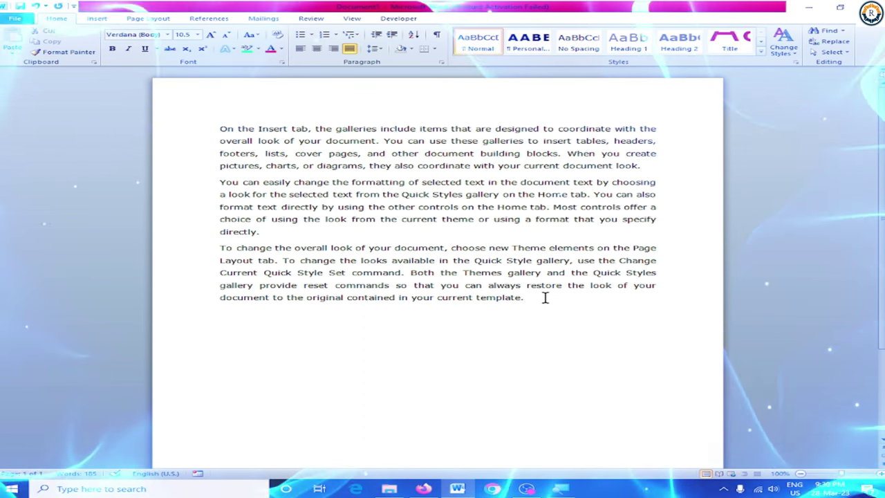
key("shift+Up")
key("shift+Up")
key("shift+Up")
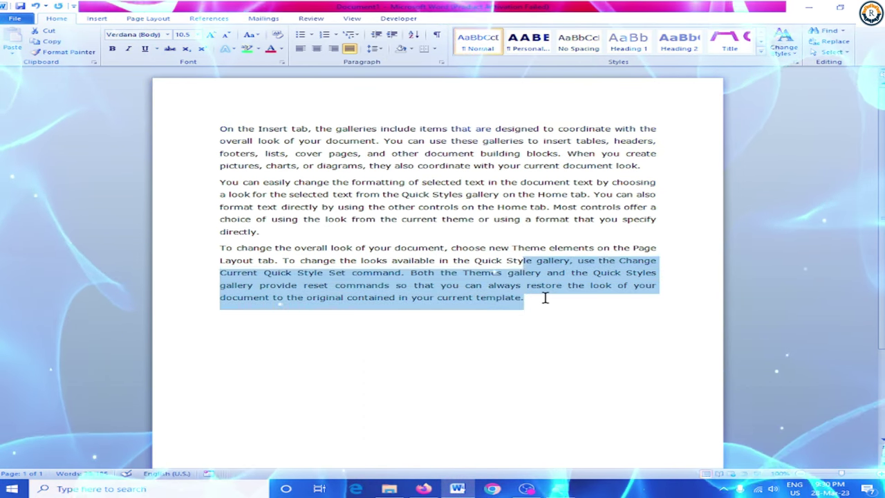
key("shift+Up")
key("shift+Up")
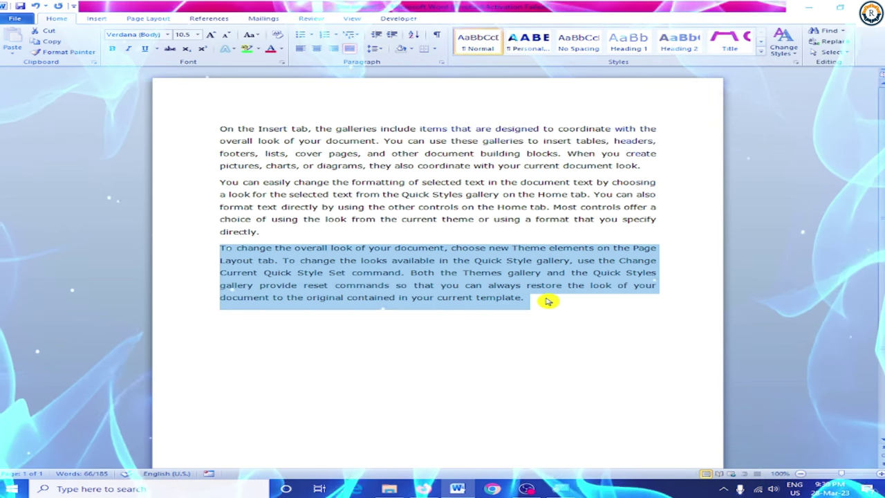
key("Delete")
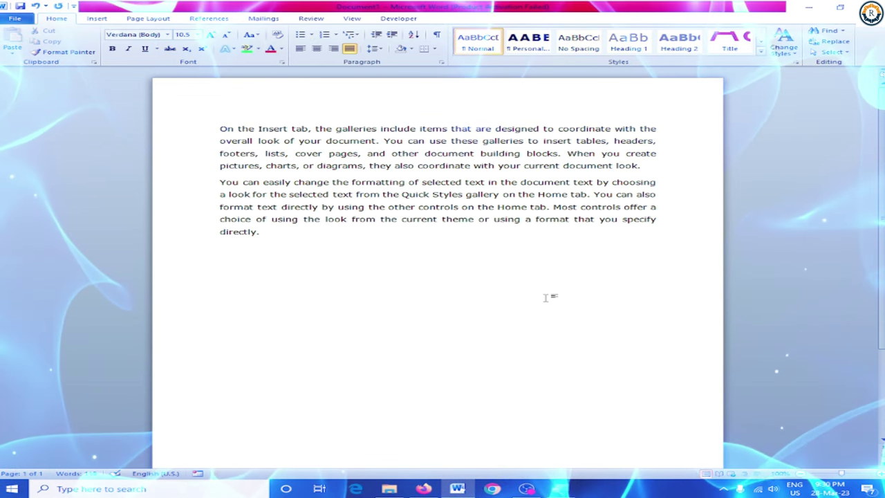
key("ctrl+z")
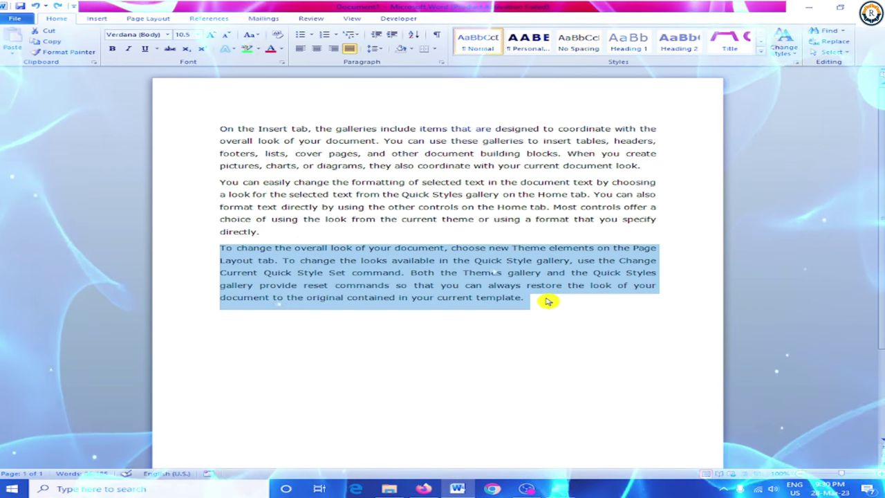
Redo the blue colour, then delete the third paragraph, undo, and delete it again, leaving 119 words.
key("Right")
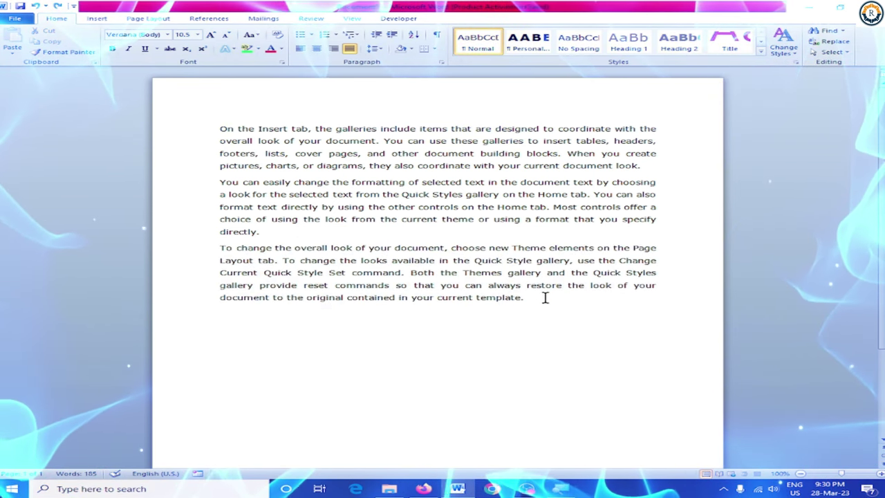
key("ctrl+y")
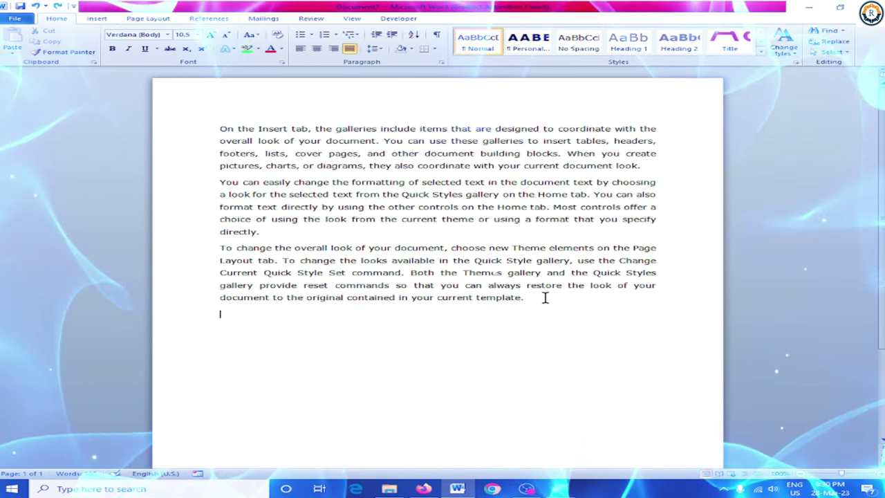
key("ctrl+shift+Up")
key("Delete")
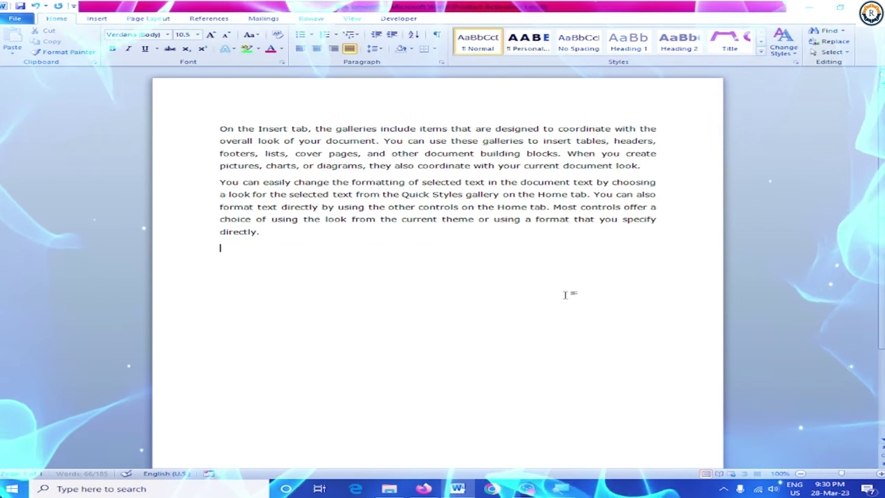
key("ctrl+z")
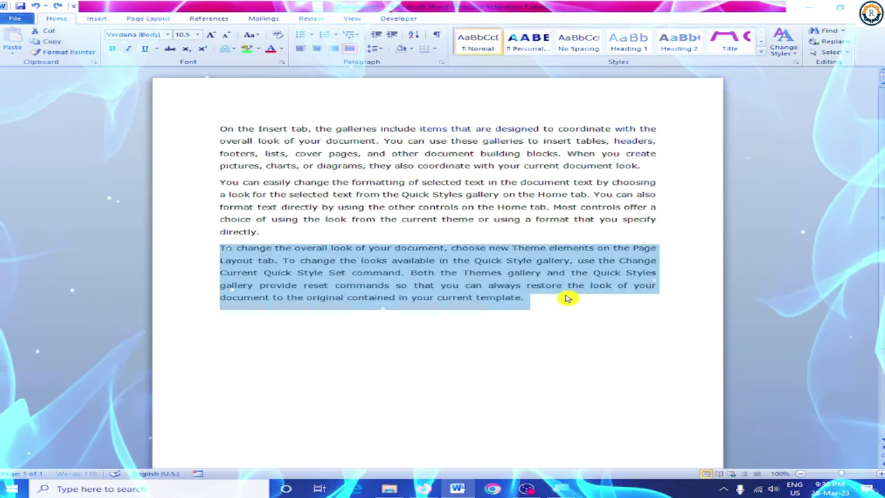
left_click(564, 295)
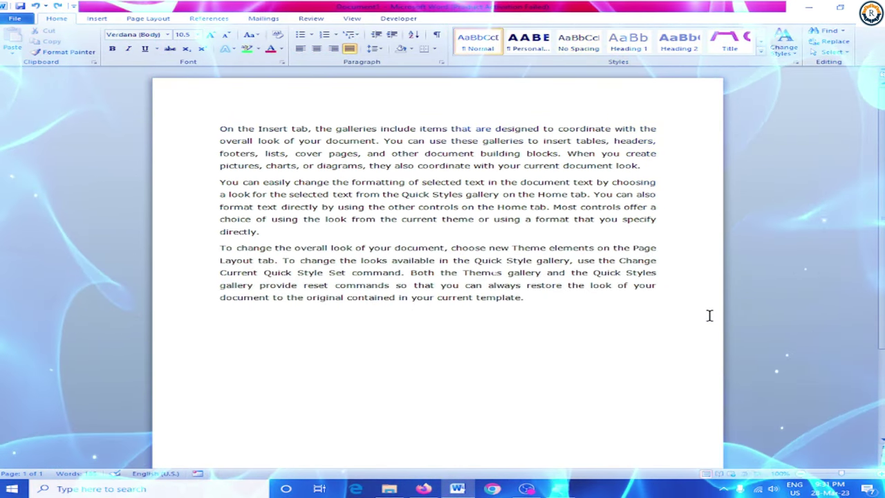
key("ctrl+y")
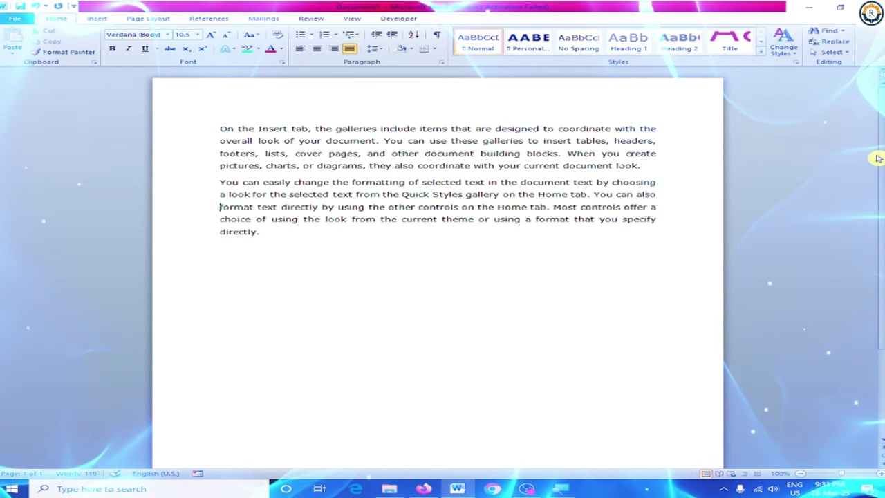
Copy both paragraphs and paste them on the empty last line, bringing the document to 238 words.
key("shift+End")
key("shift+Down")
key("shift+Down")
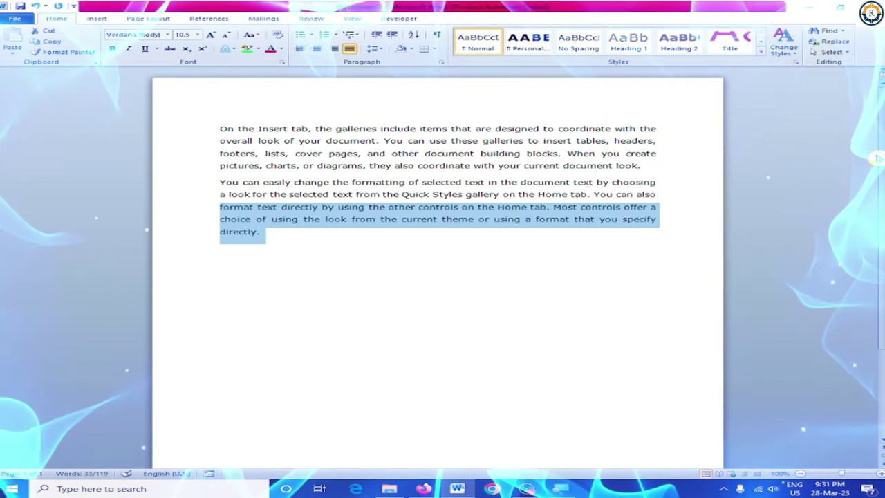
key("ctrl+a")
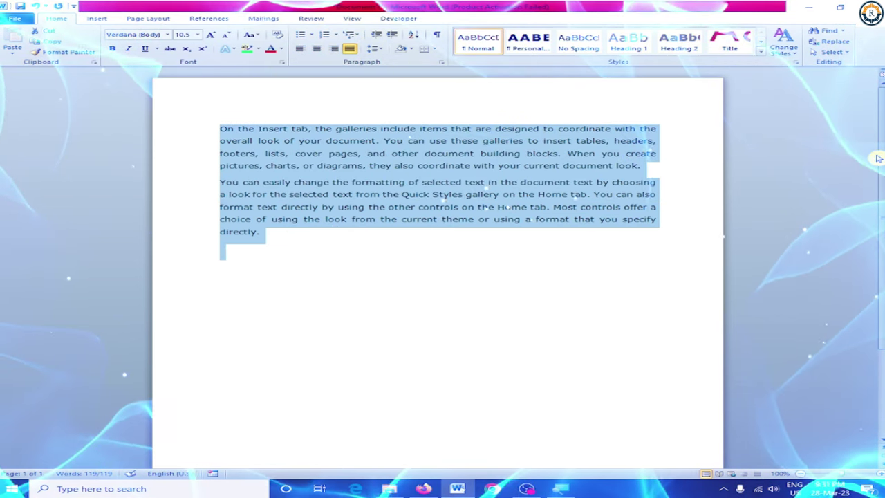
key("ctrl+c")
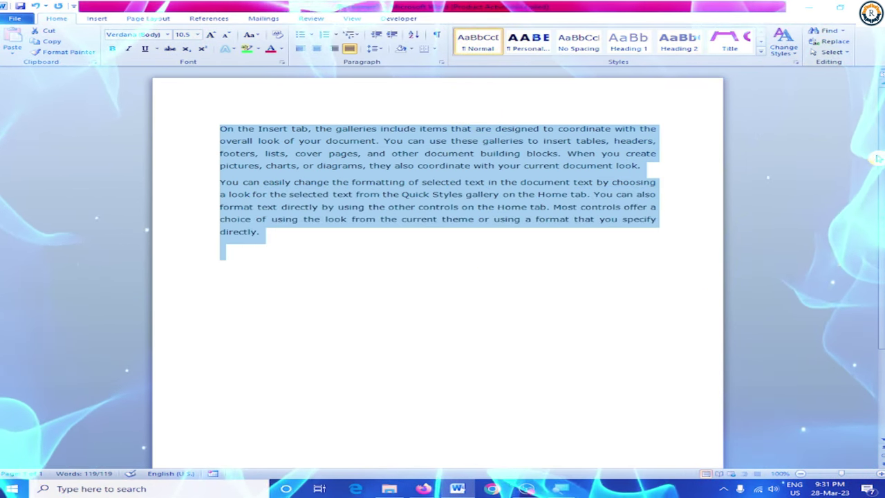
left_click(221, 249)
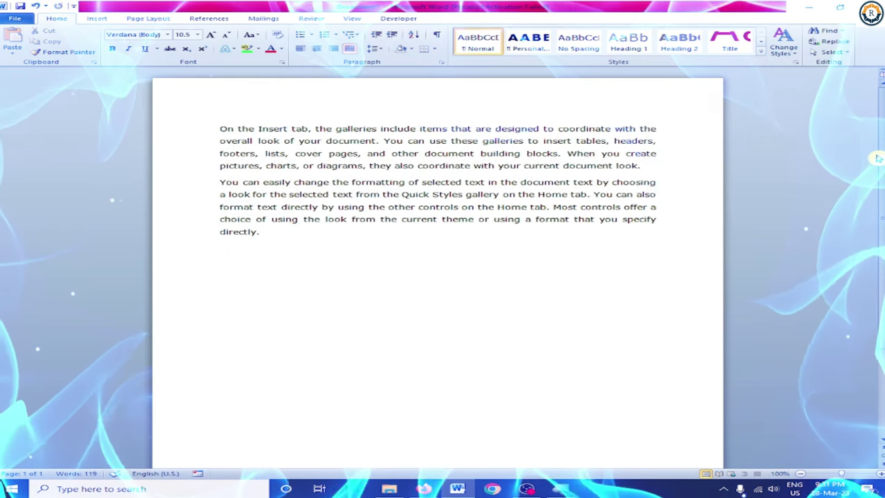
key("ctrl+v")
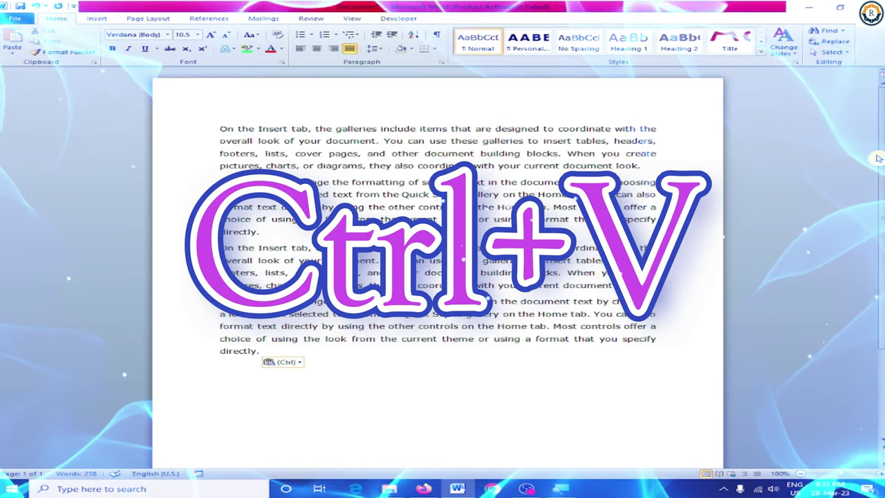